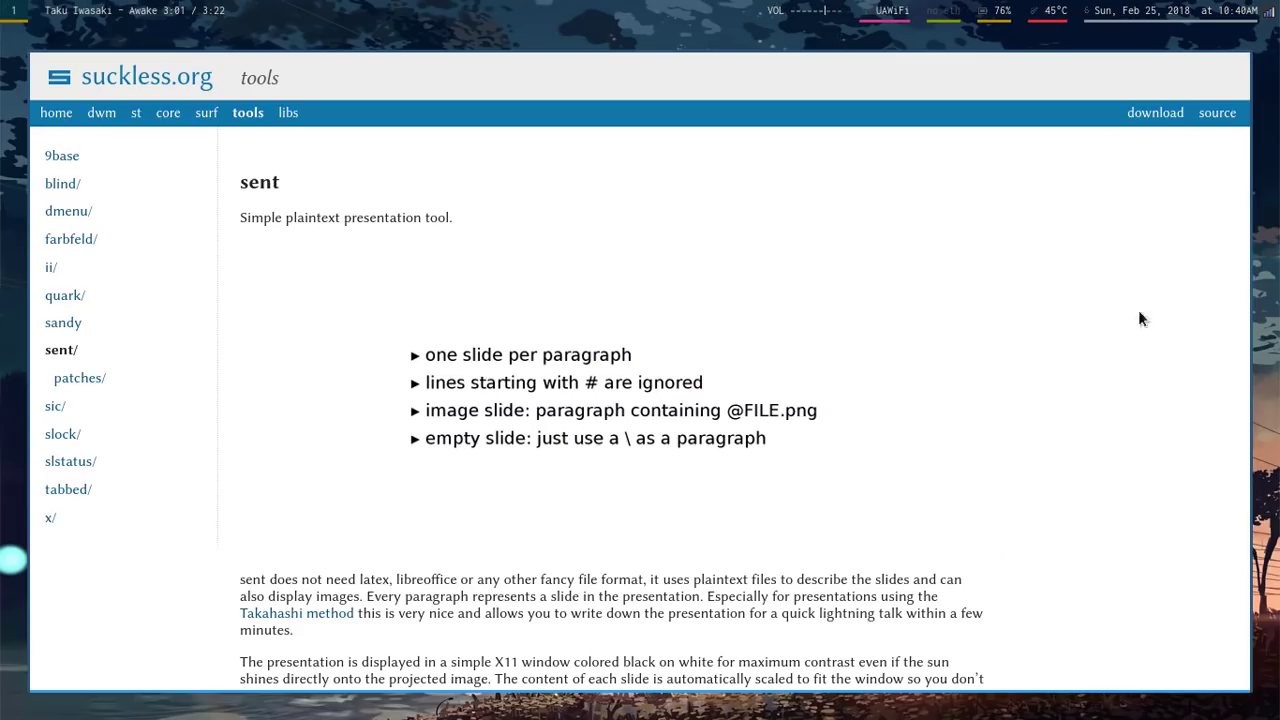
Read the introduction and the Dependencies section on the suckless.org page for sent.
left_click_drag(235, 185, 363, 194)
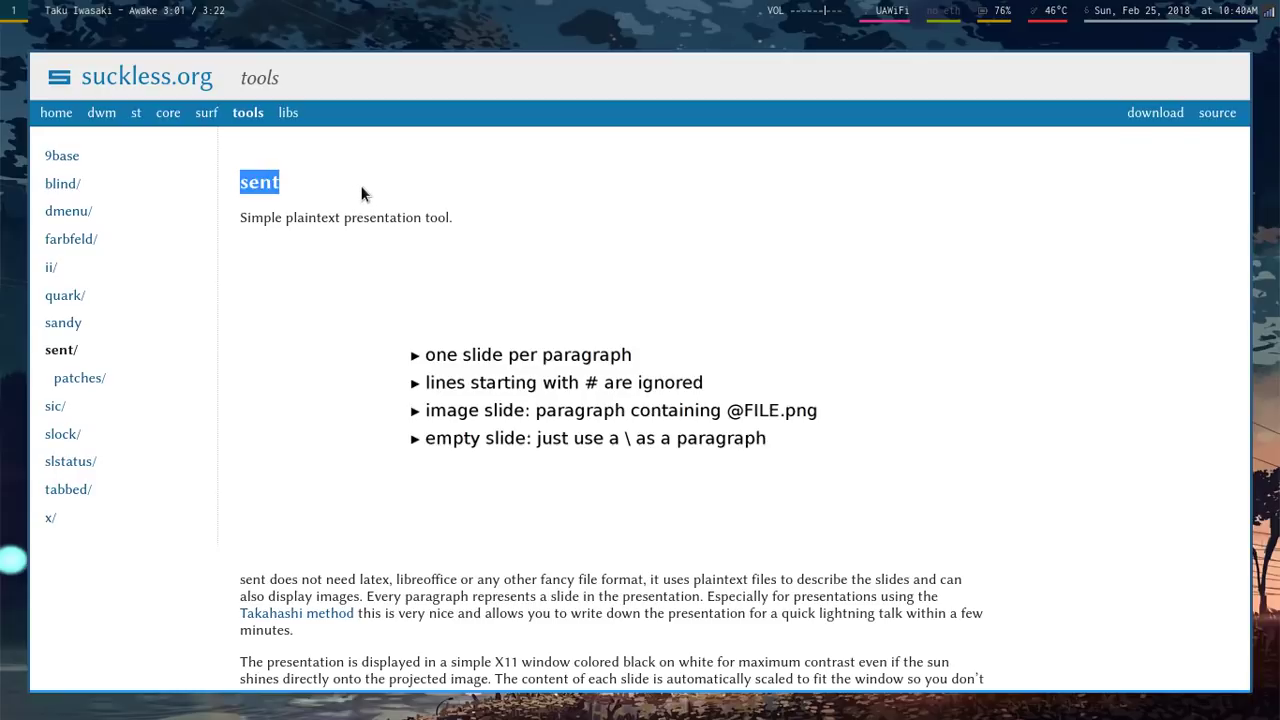
left_click(363, 194)
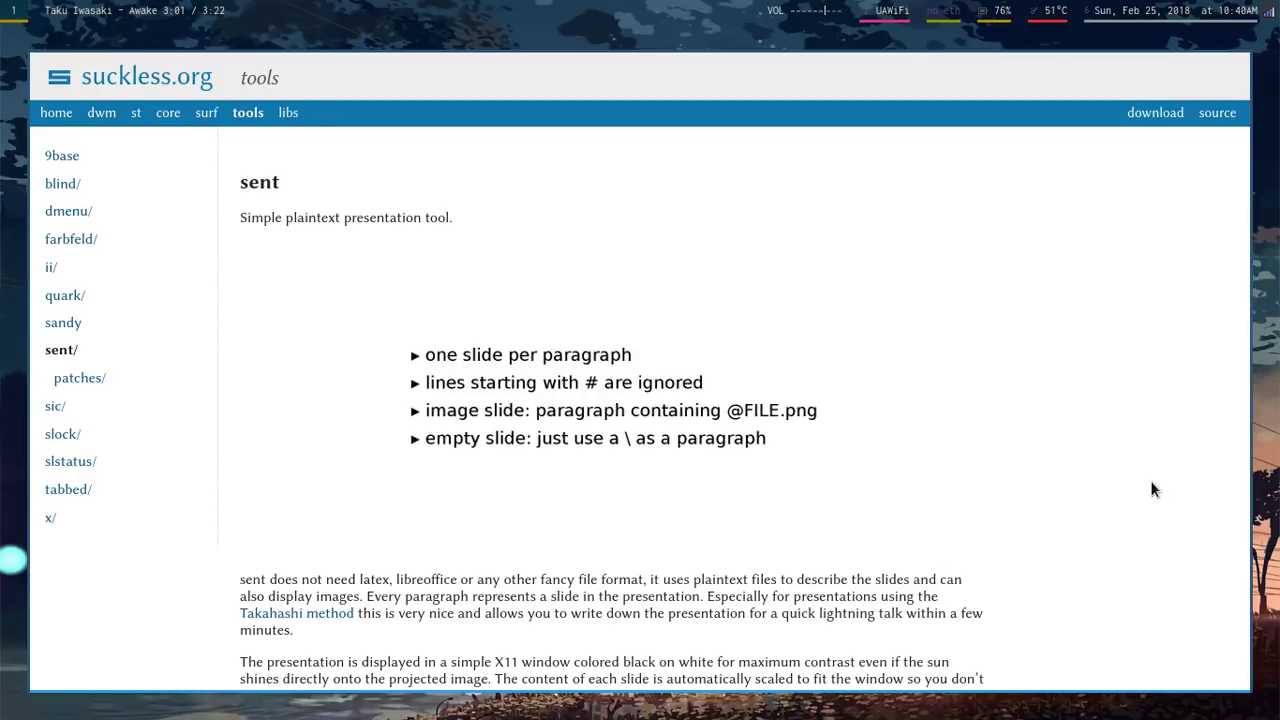
scroll(1152, 488, "down", 1)
scroll(1152, 490, "up", 1)
scroll(1140, 490, "down", 3)
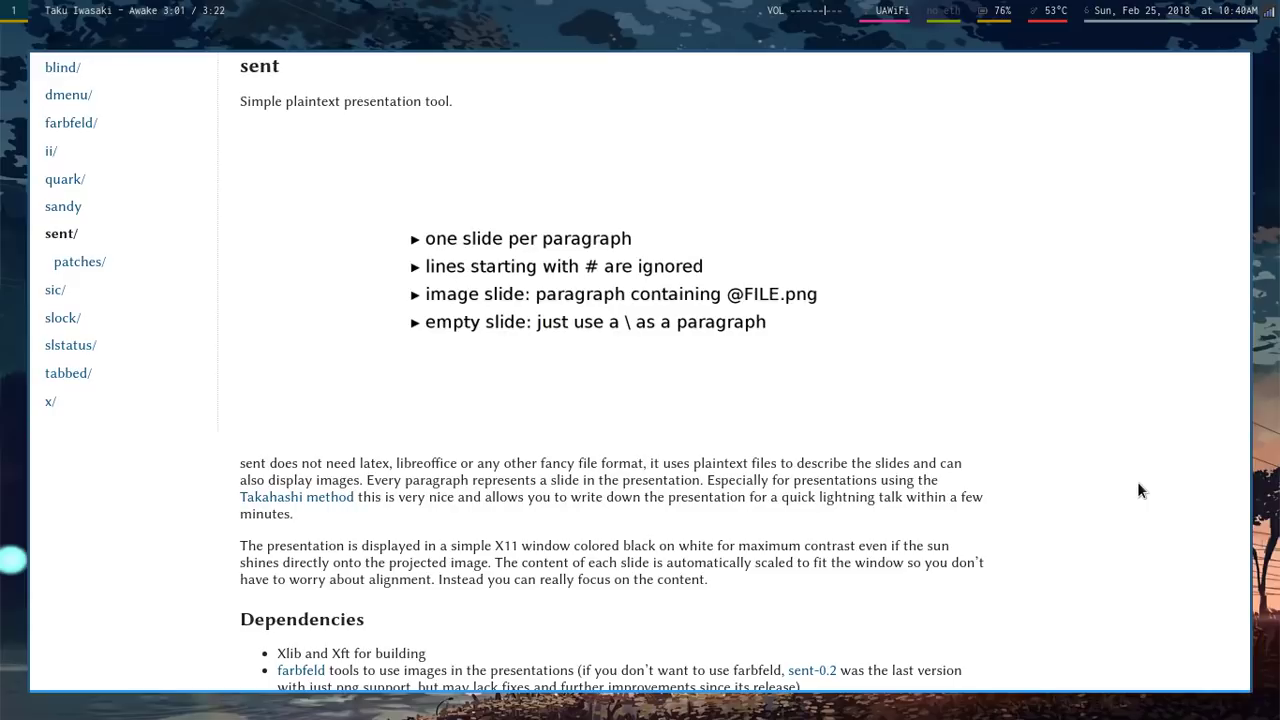
scroll(1137, 481, "up", 2)
scroll(1137, 481, "down", 10)
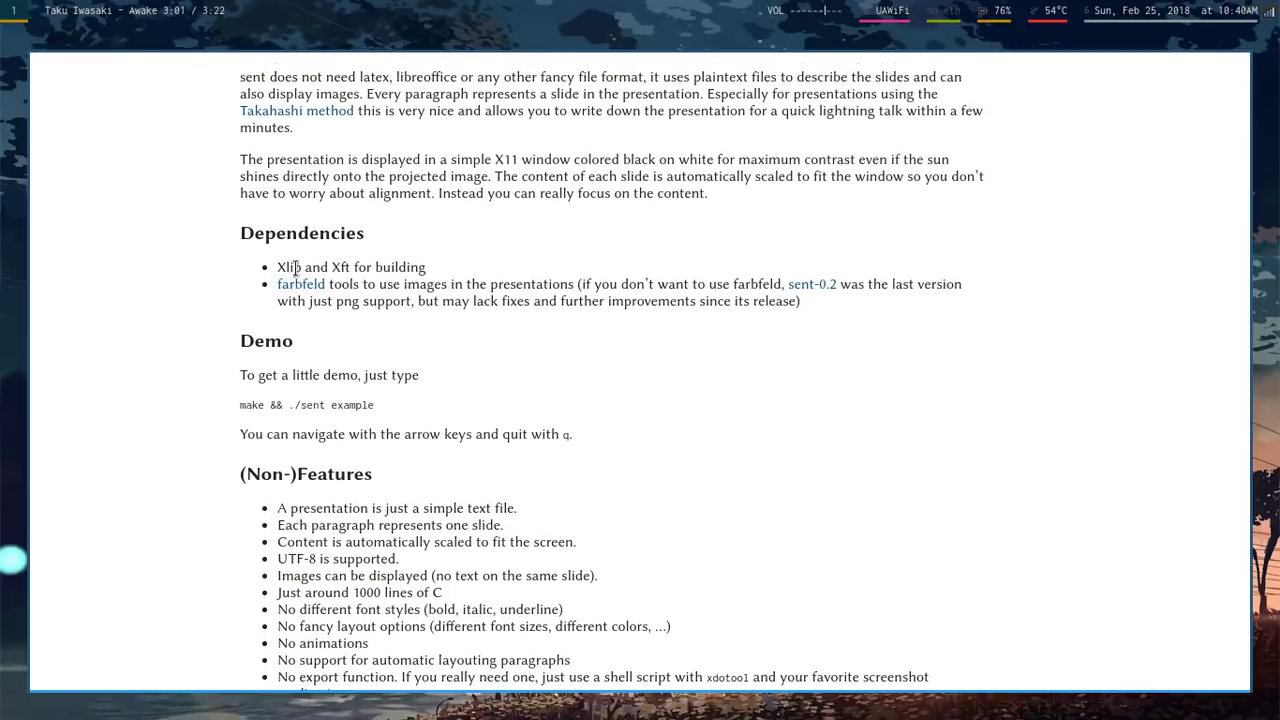
left_click_drag(277, 267, 430, 268)
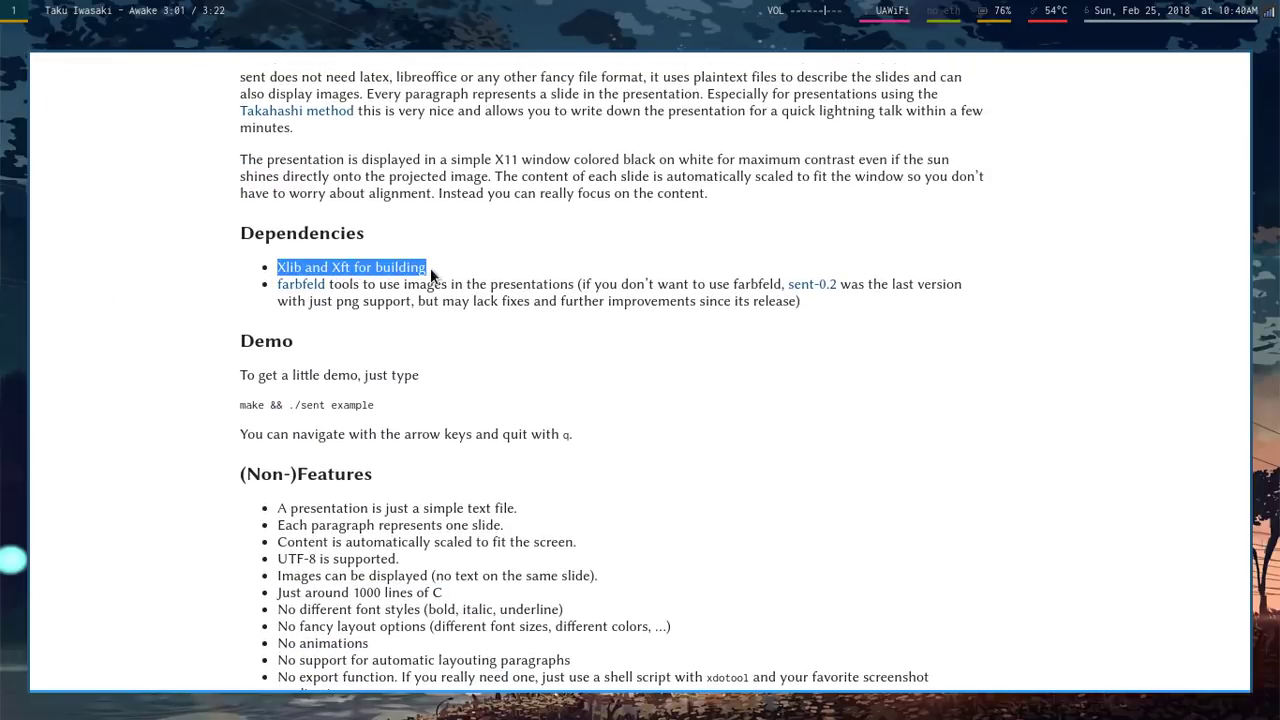
left_click(428, 270)
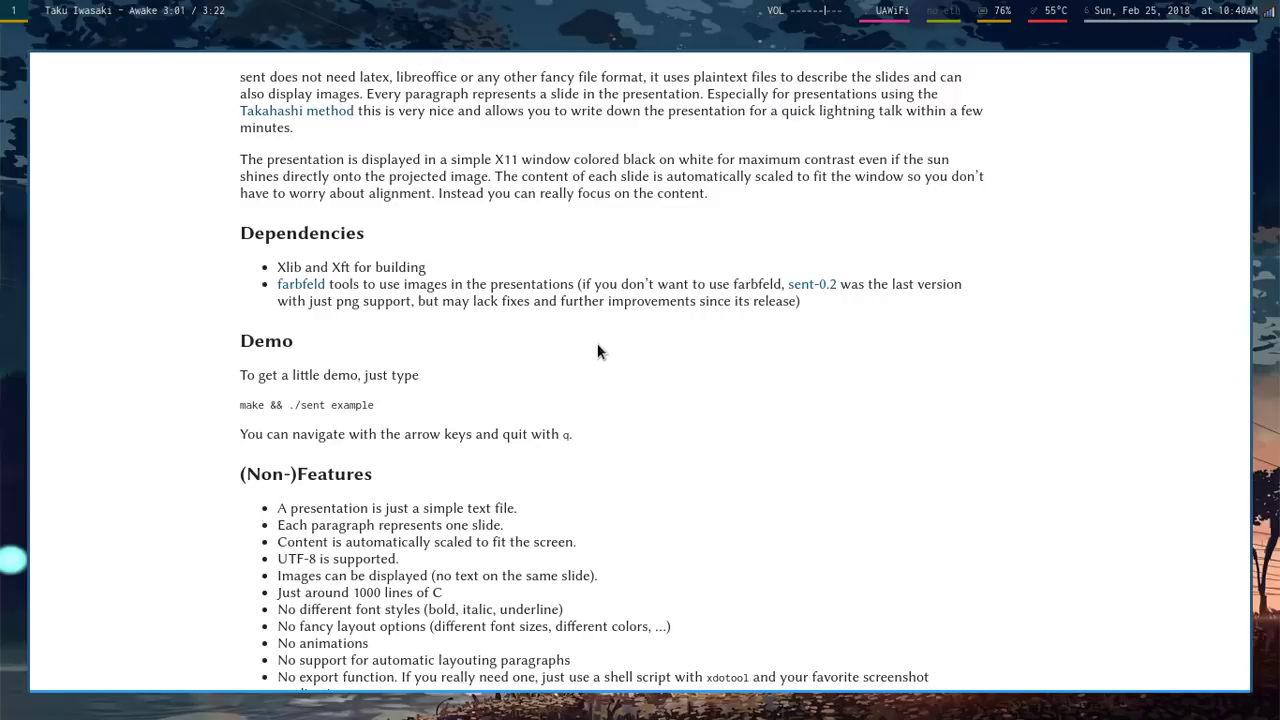
Switch to an empty workspace and open the ~/sent source folder in the terminal file manager.
key("super+2")
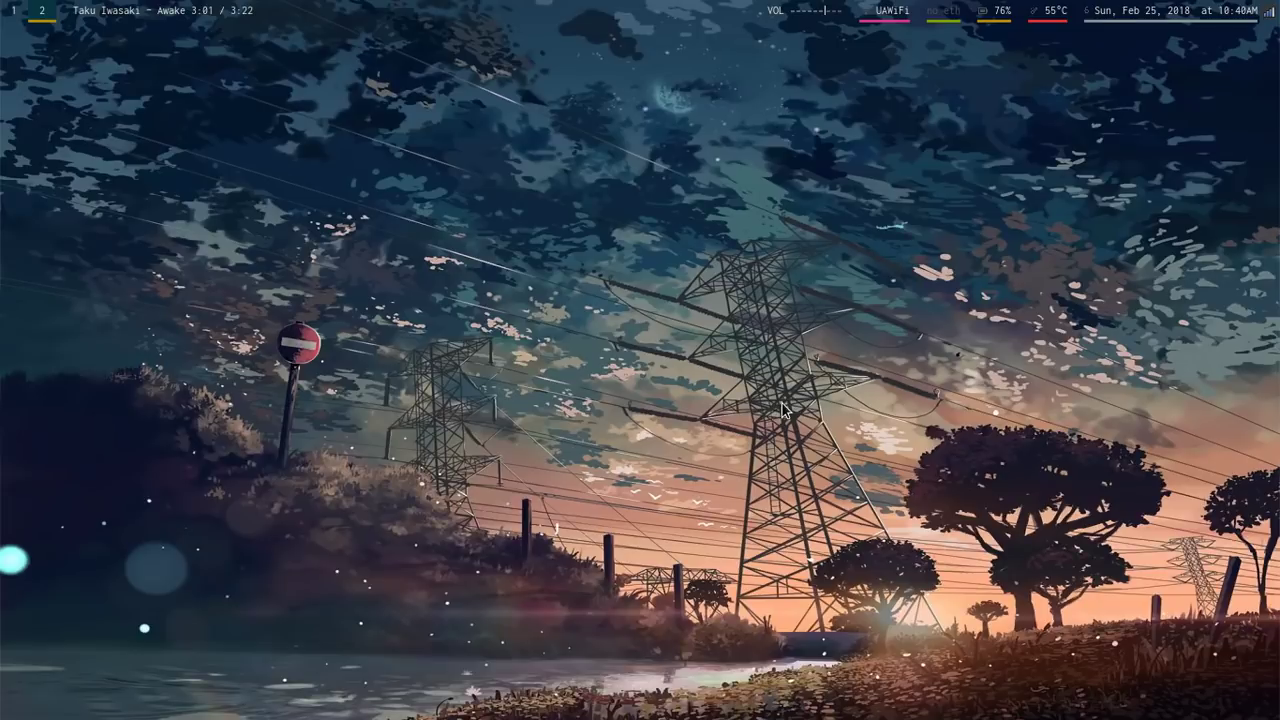
key("super+r")
key("shift+g")
key("k")
key("k")
key("k")
key("l")
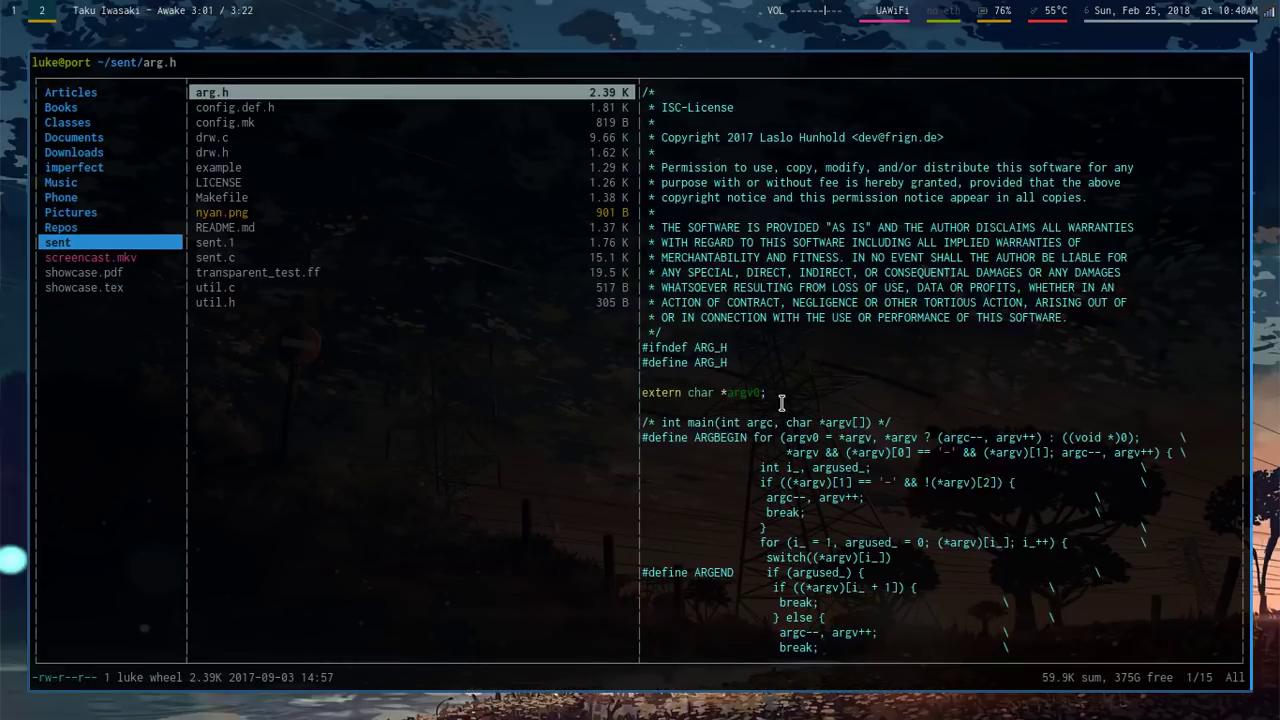
key("j")
key("j")
key("j")
key("j")
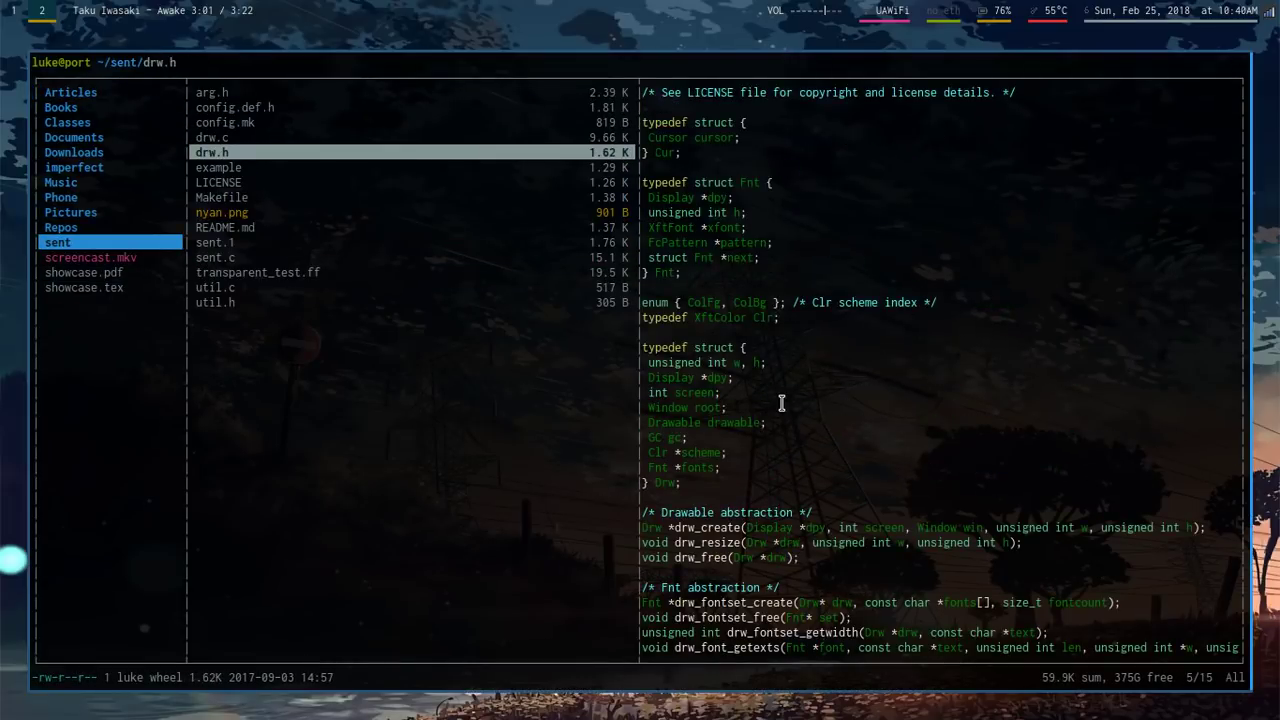
Compile sent in its source folder with make and install it with sudo make install.
type("qmake")
key("Return")
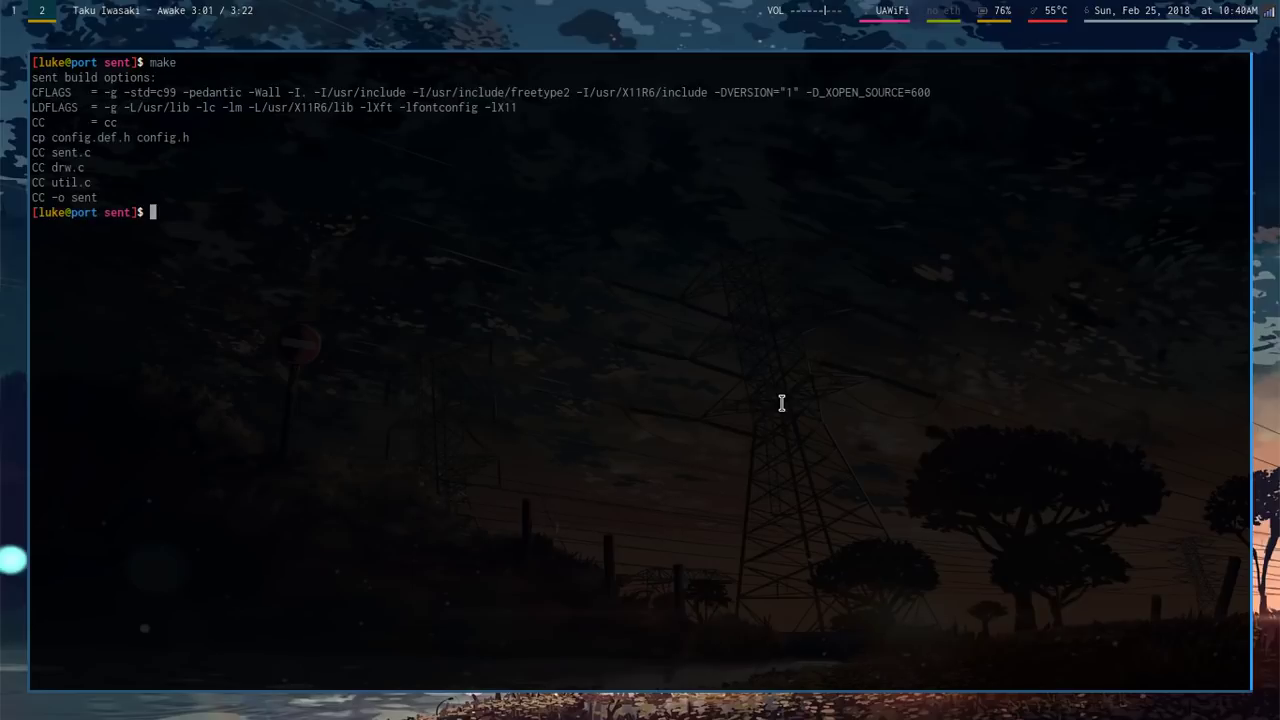
type("sudo make install")
key("Return")
key("ctrl+d")
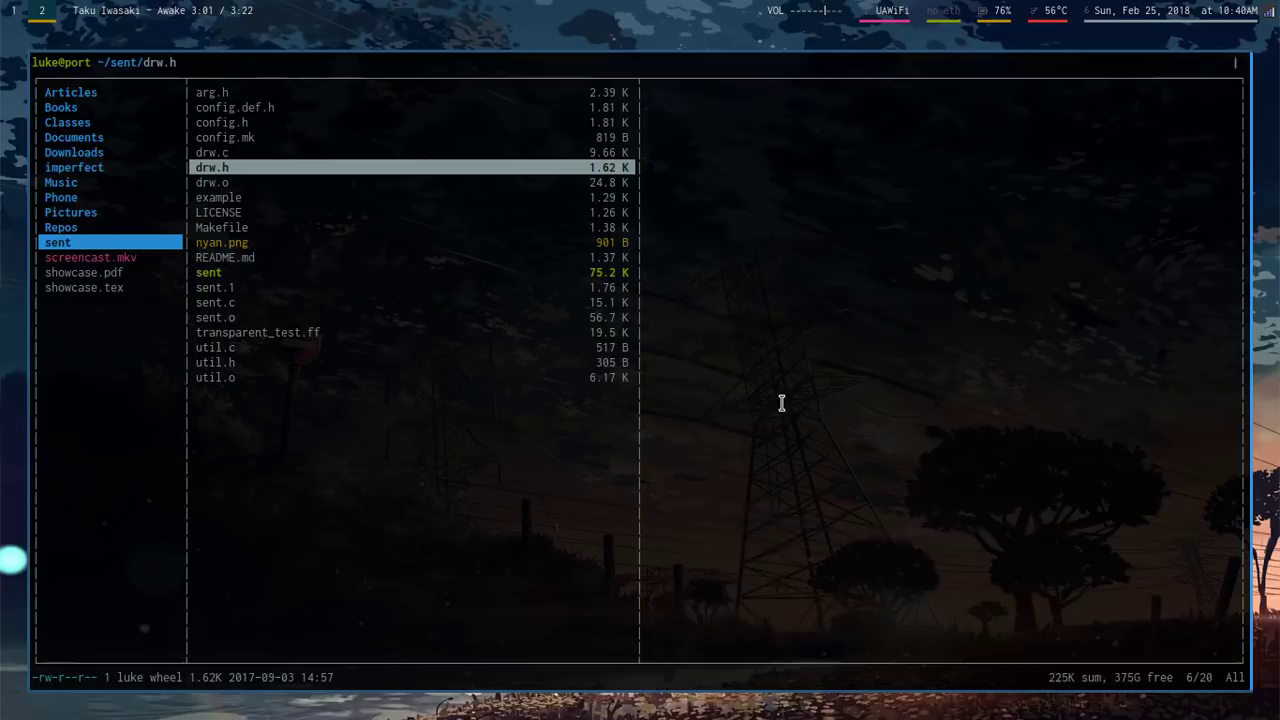
Look through the files in the built sent folder, including README.md and the sent executable.
key("j")
key("j")
key("j")
key("j")
key("j")
key("j")
key("j")
key("j")
key("j")
key("j")
key("j")
key("k")
key("k")
key("k")
key("k")
key("k")
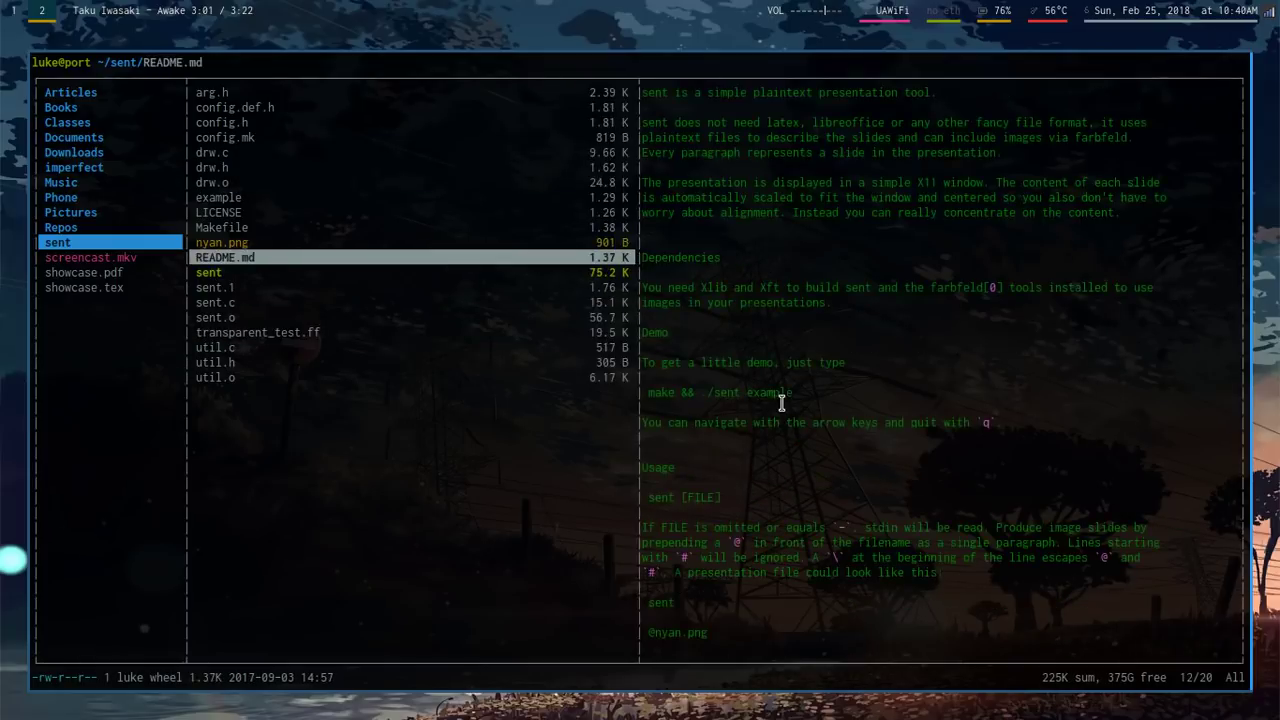
key("j")
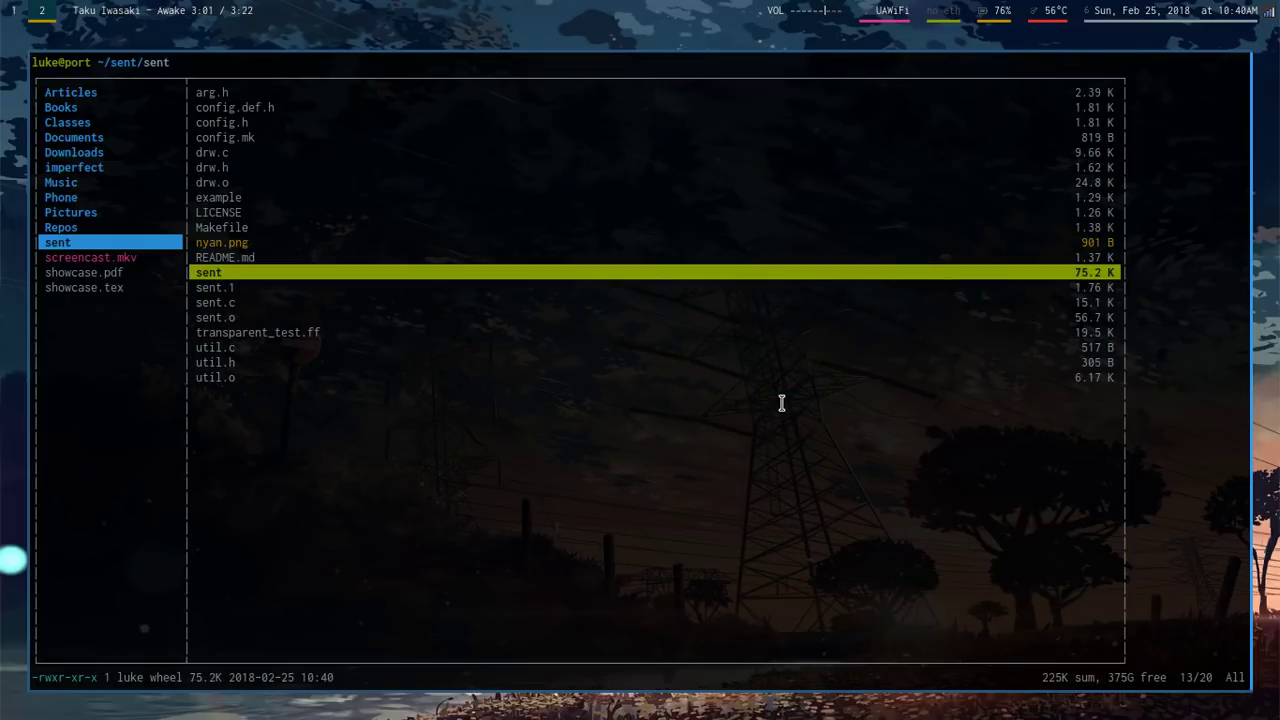
Return to the shell in the sent folder and run sent example to open the demo presentation.
type("q")
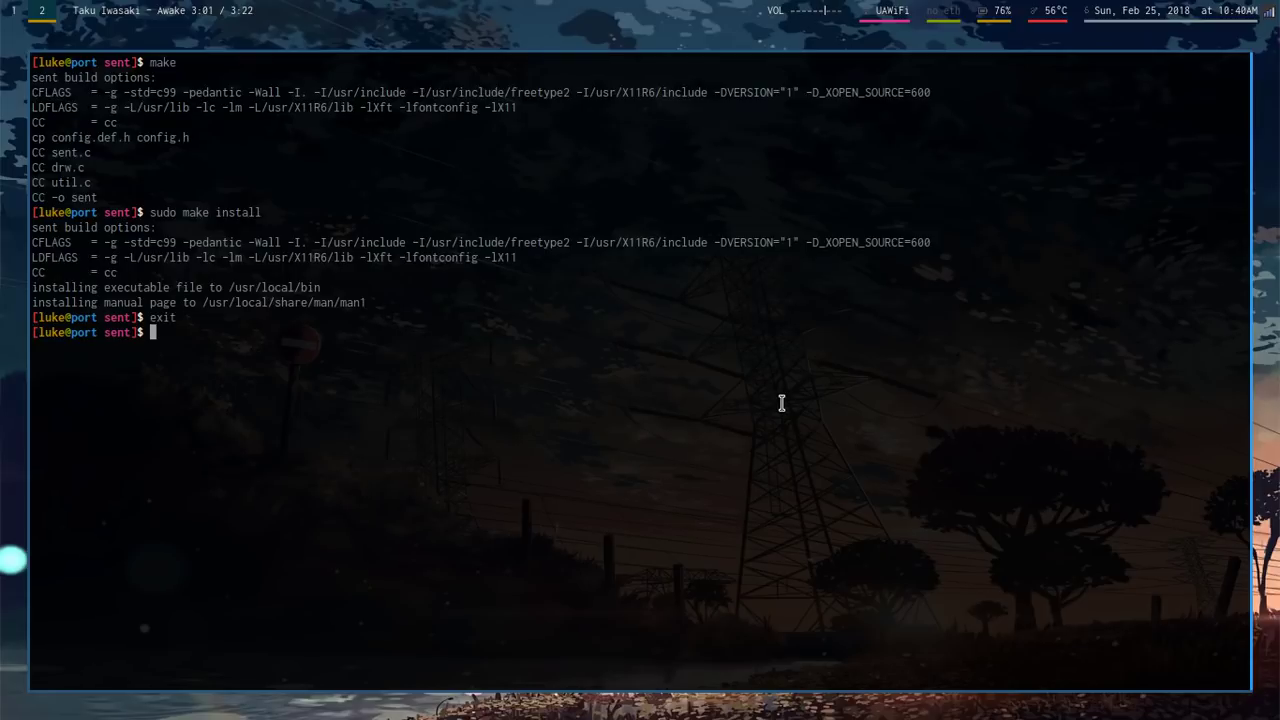
type("r")
key("Return")
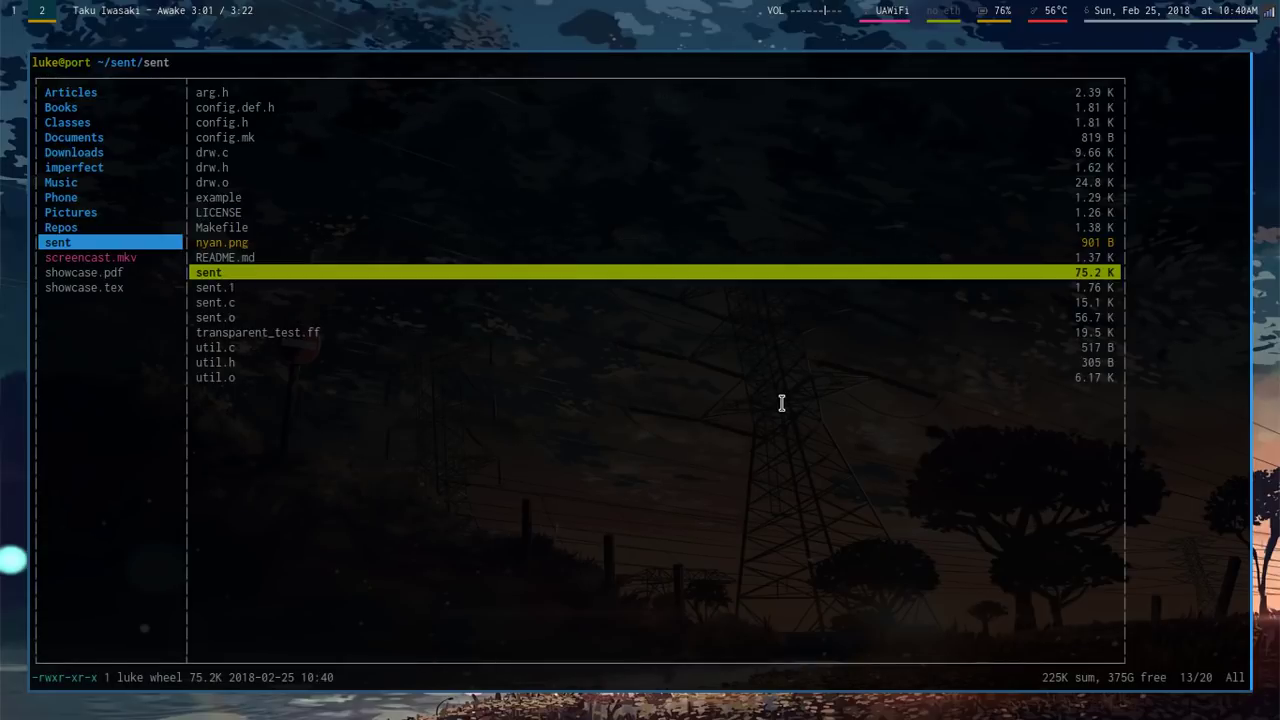
type("q")
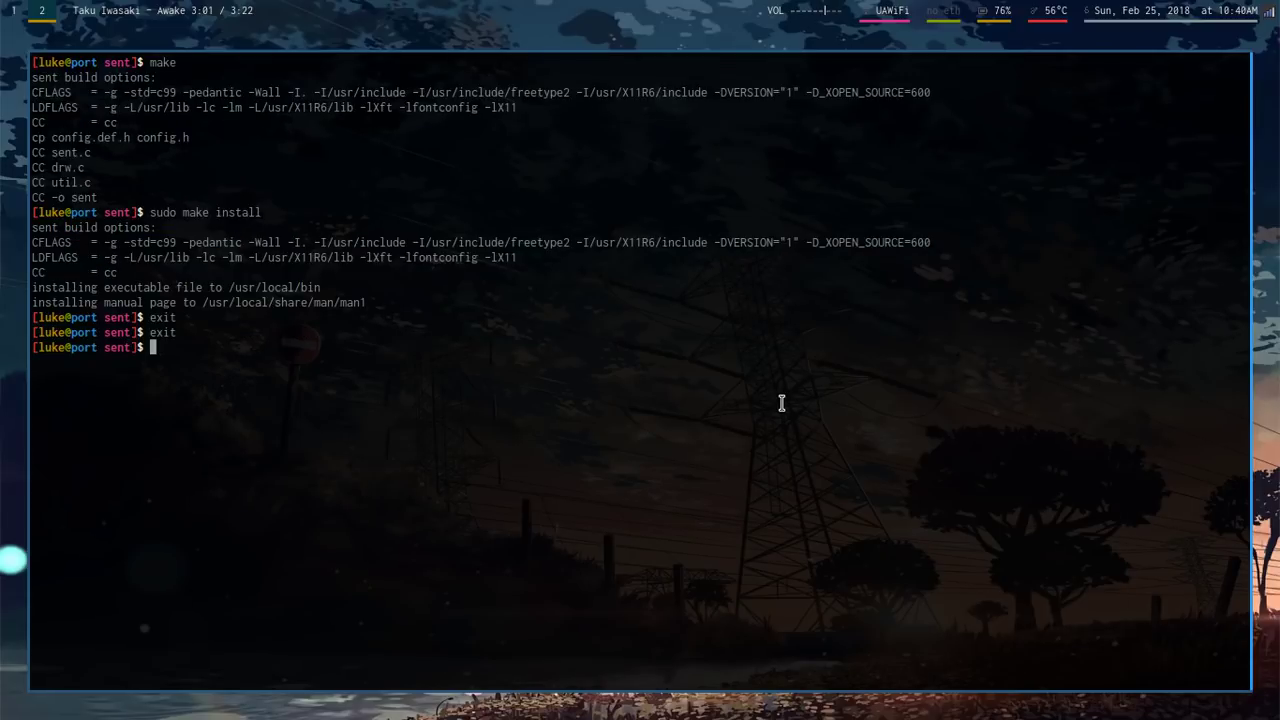
type("sent example")
key("Return")
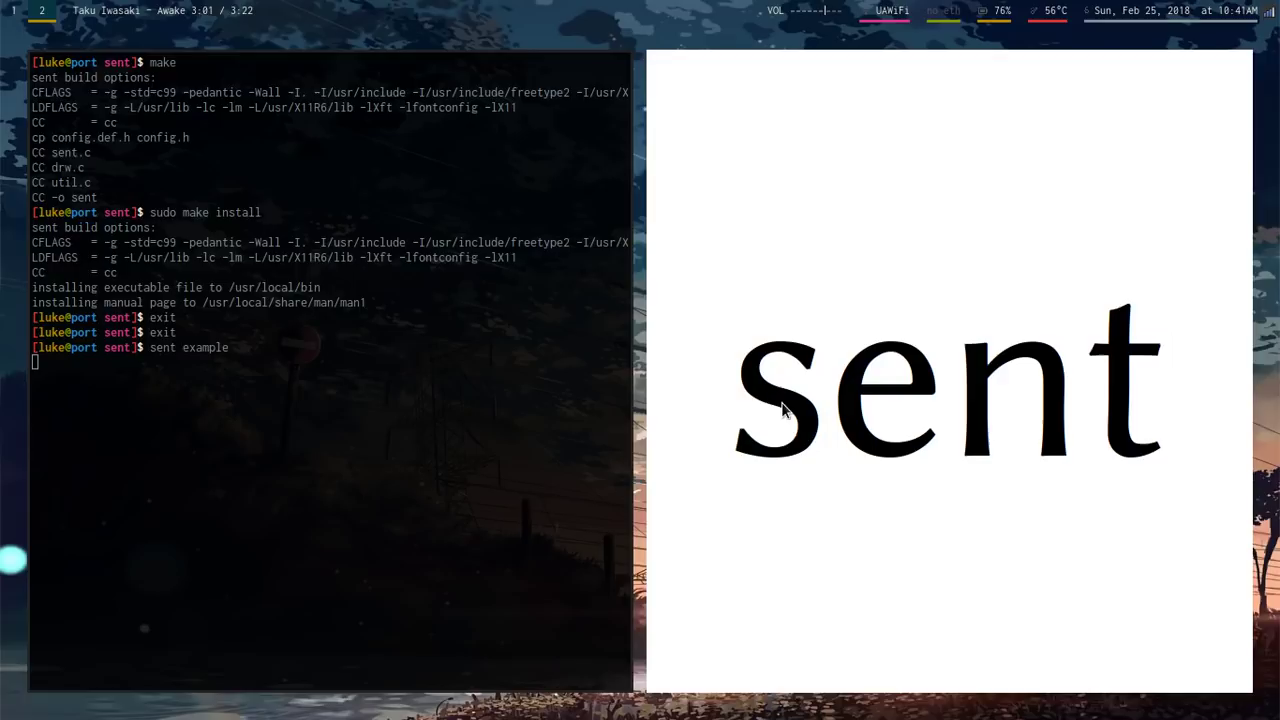
Page through the demo slides up to the one listing the slide formatting rules, and quit the presentation.
left_click(782, 403)
left_click(880, 431)
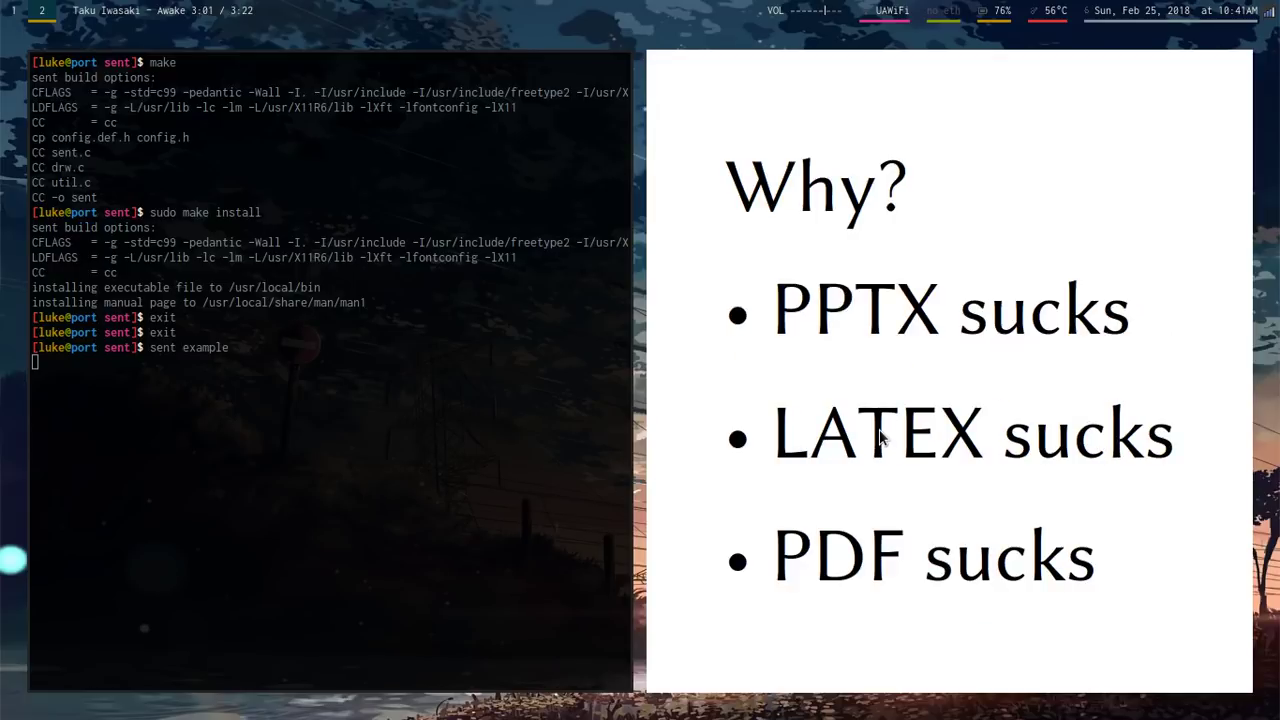
left_click(880, 435)
left_click(880, 435)
left_click(882, 435)
right_click(884, 435)
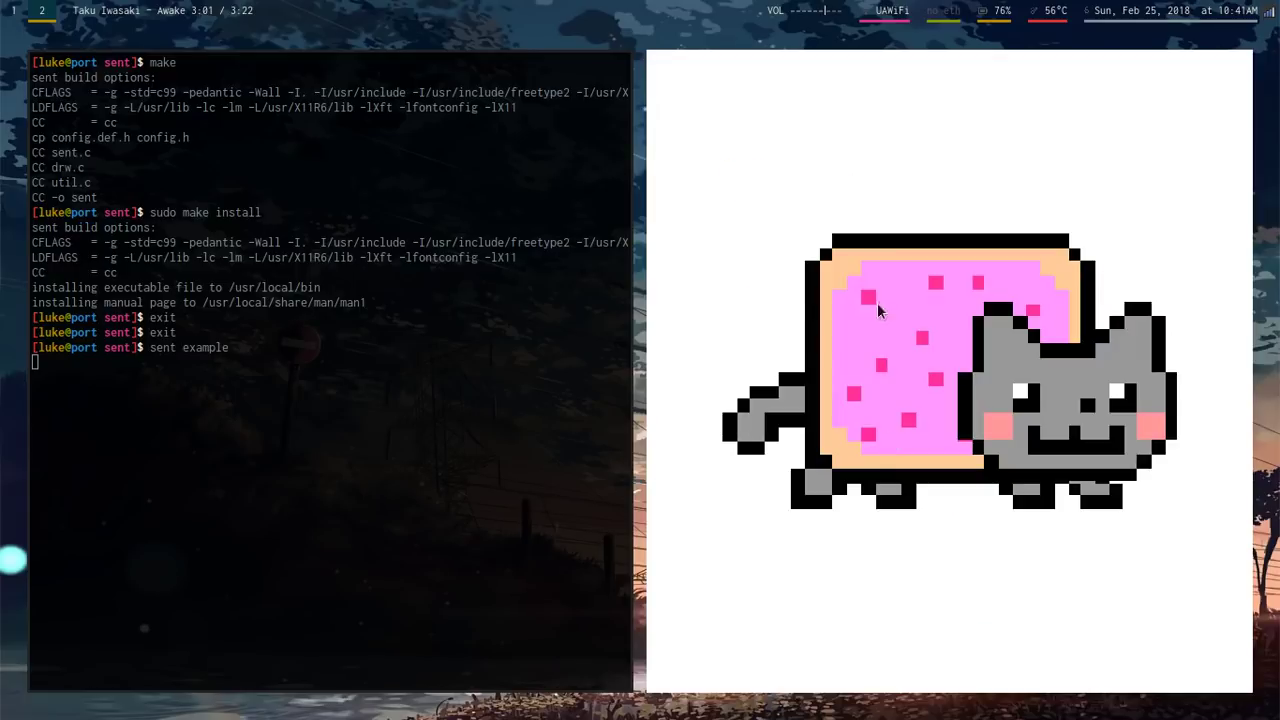
left_click(997, 485)
left_click(997, 485)
right_click(996, 484)
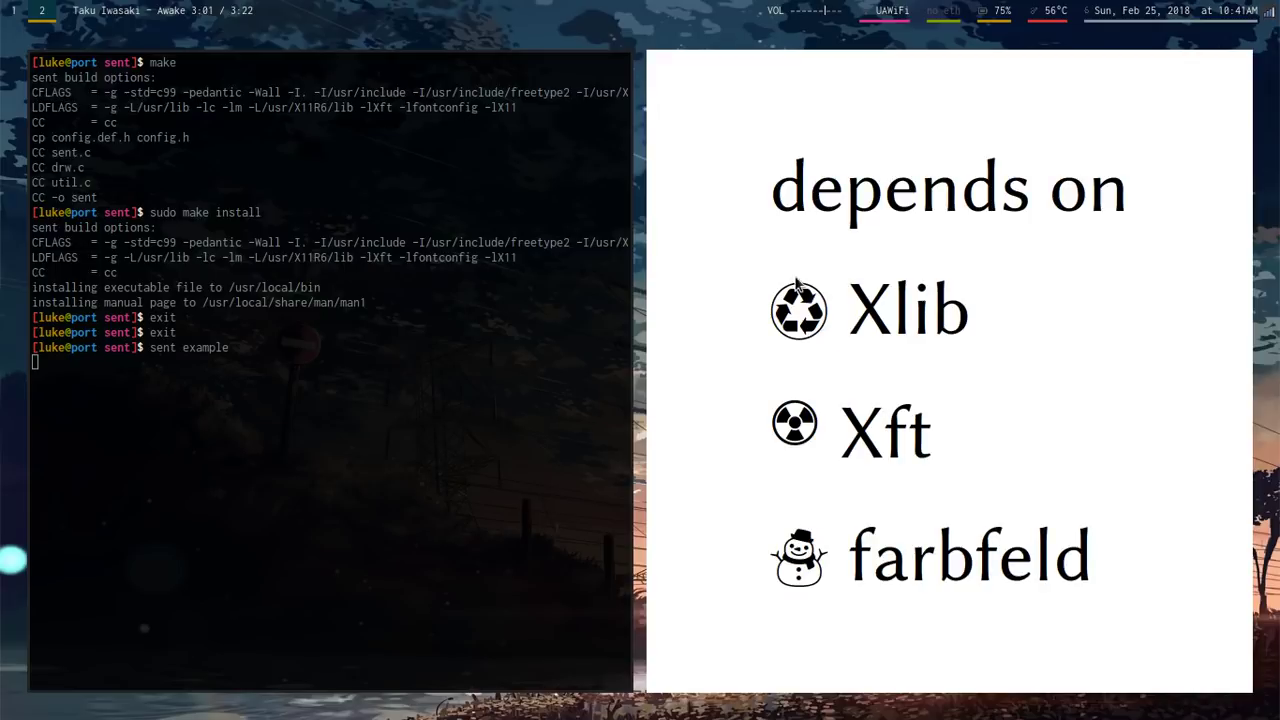
left_click(1054, 452)
left_click(1054, 452)
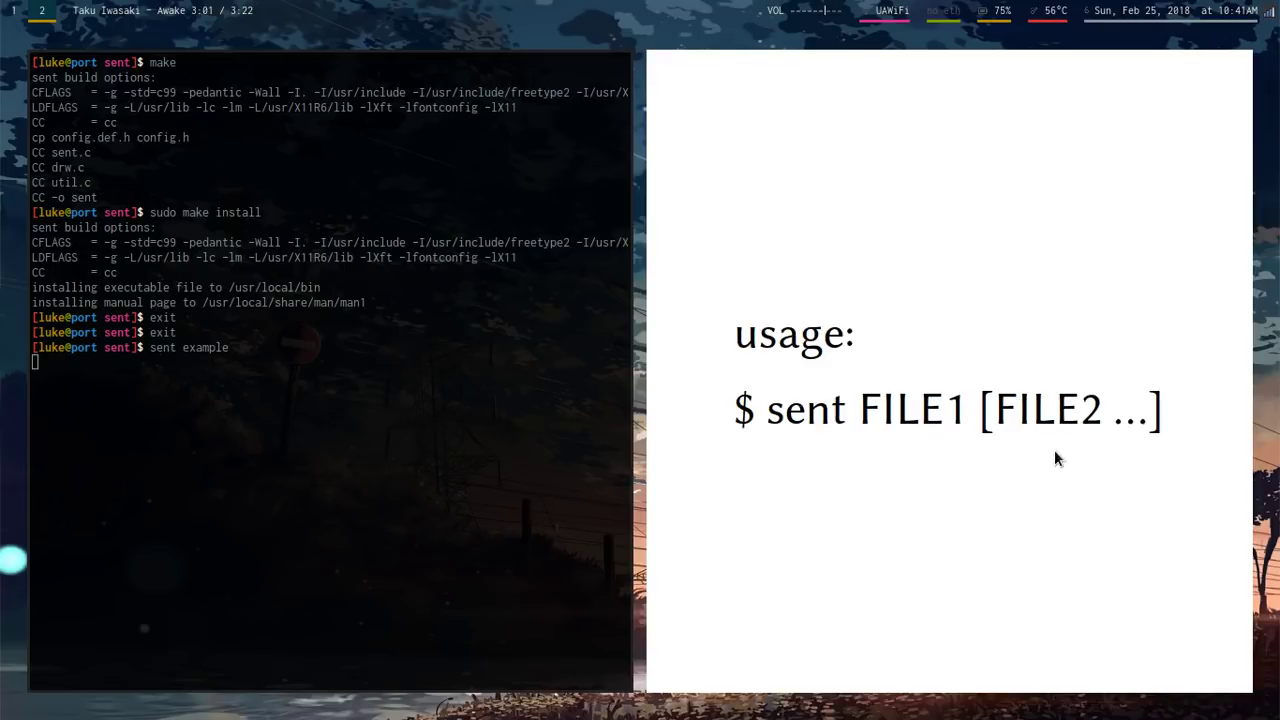
left_click(1054, 459)
left_click(1054, 459)
right_click(1054, 459)
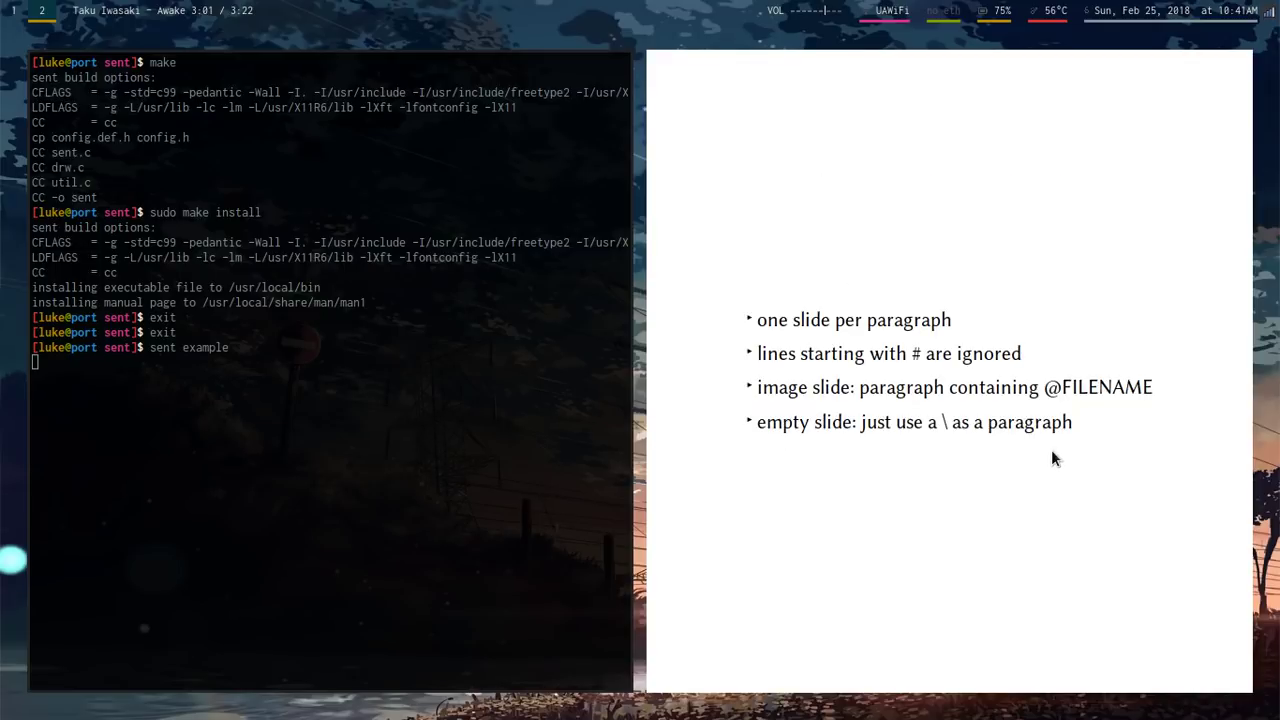
key("q")
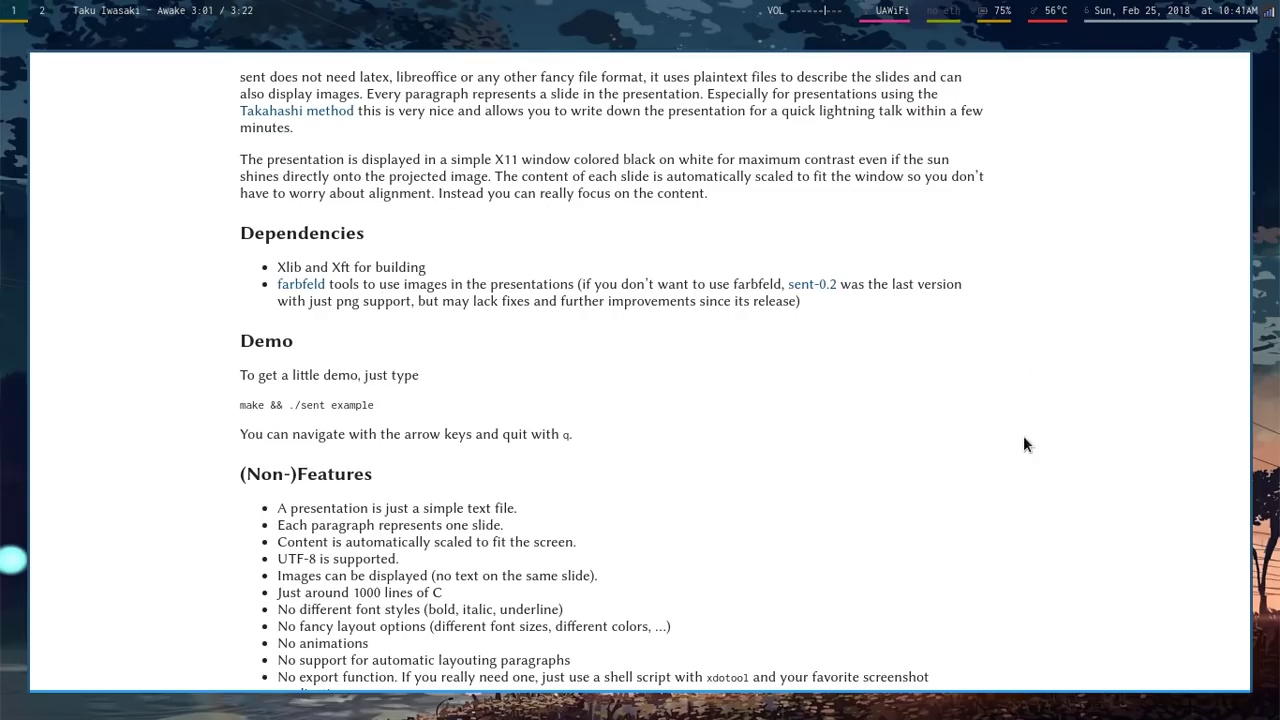
Review the (Non-)Features list on the sent web page and open the example file in the terminal text editor.
scroll(1023, 445, "down", 4)
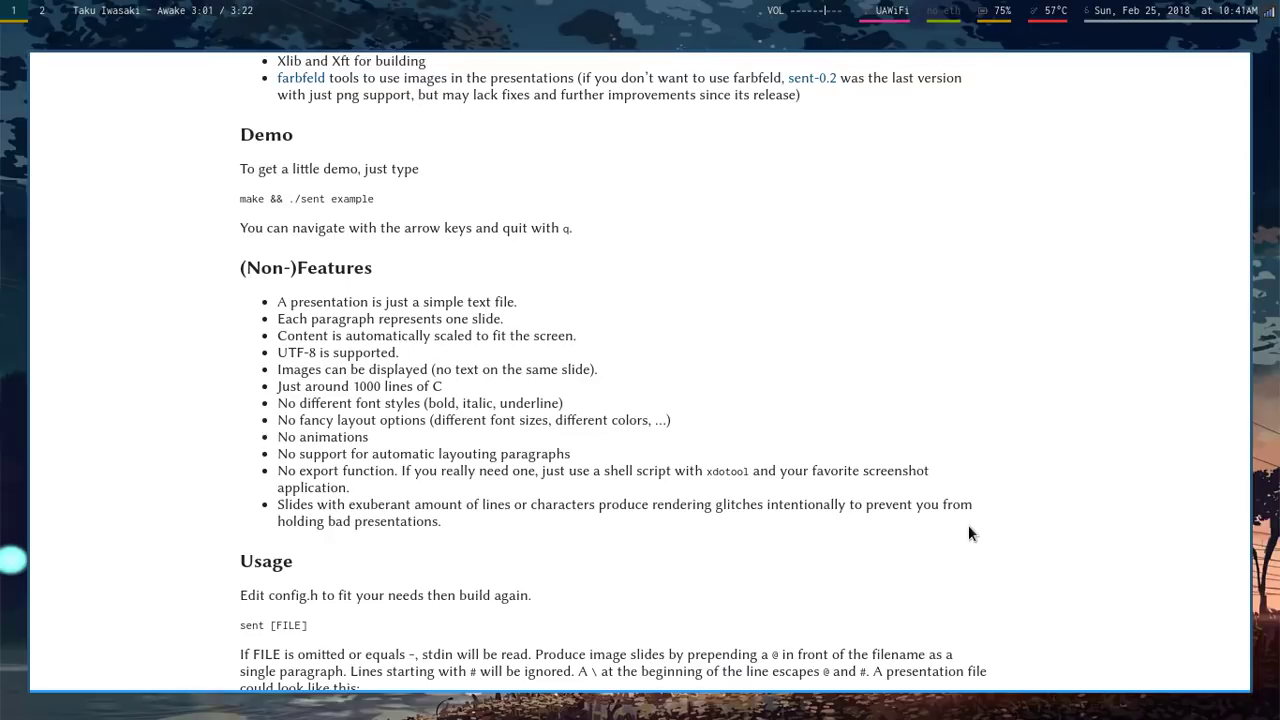
key("super+2")
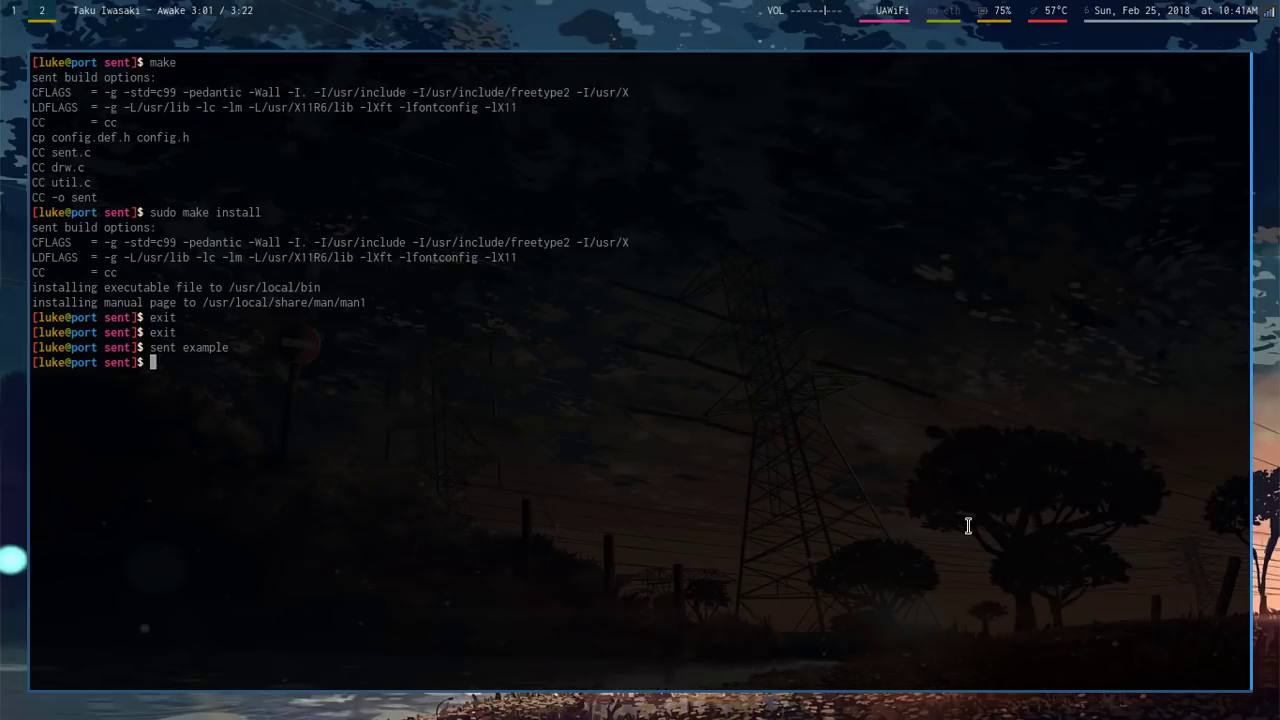
type("v ex")
key("Tab")
key("Return")
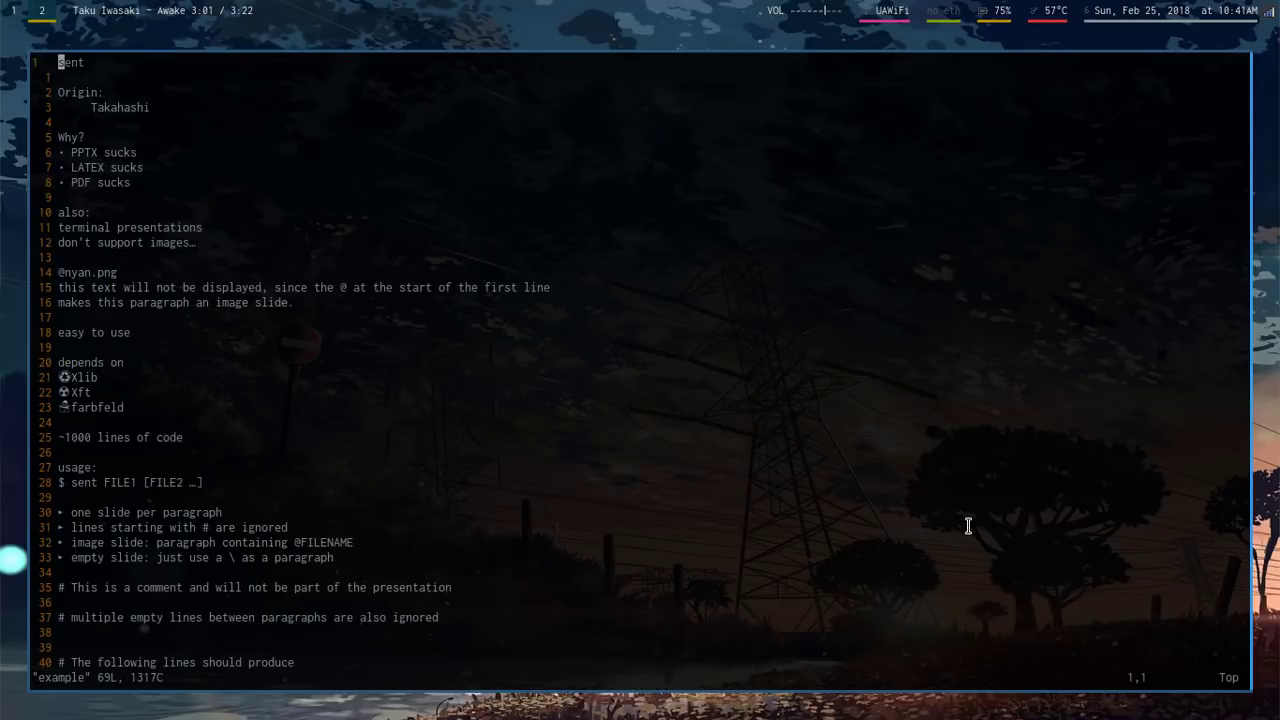
Examine the example file's paragraphs from the title down to the comment about the empty slide.
key("j")
key("j")
key("k")
key("k")
key("j")
key("j")
key("j")
key("j")
key("j")
key("j")
key("j")
key("j")
key("j")
key("j")
key("j")
key("j")
key("j")
key("j")
key("j")
key("j")
key("j")
key("j")
key("j")
key("j")
key("k")
key("k")
key("k")
key("k")
key("k")
key("k")
key("k")
key("k")
key("k")
key("k")
key("k")
key("k")
key("k")
key("k")
key("k")
key("k")
key("k")
key("k")
key("k")
key("k")
key("k")
key("j")
key("j")
key("j")
key("j")
key("j")
key("j")
key("j")
key("j")
key("j")
key("j")
key("j")
key("j")
key("j")
key("j")
key("j")
key("j")
key("j")
key("j")
key("j")
key("j")
Go back to the start of the example file and highlight the "Why?" and "also:" paragraphs one after the other.
key("j")
key("j")
key("j")
key("j")
key("j")
key("j")
key("j")
key("j")
key("j")
key("j")
key("j")
key("j")
key("j")
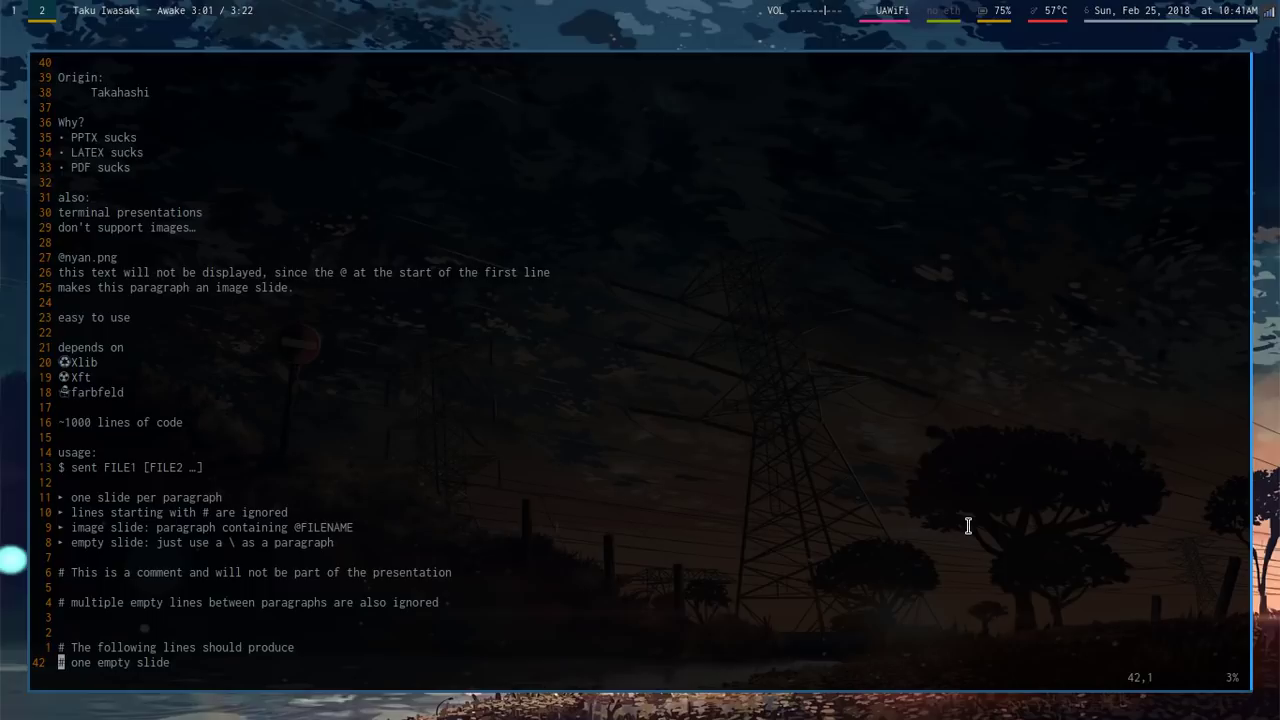
key("g")
key("g")
key("j")
key("j")
key("j")
key("j")
key("j")
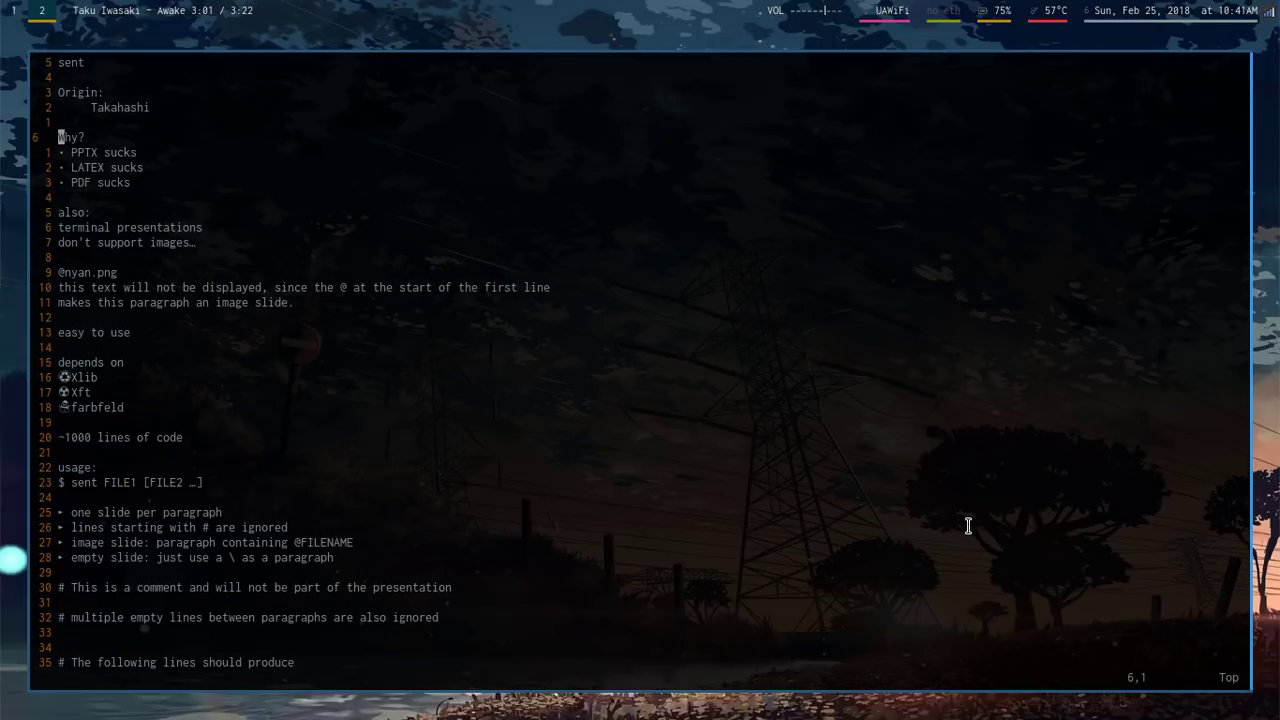
key("shift+v")
key("j")
key("j")
key("j")
key("j")
key("Escape")
key("j")
key("shift+v")
key("j")
key("j")
key("j")
key("Escape")
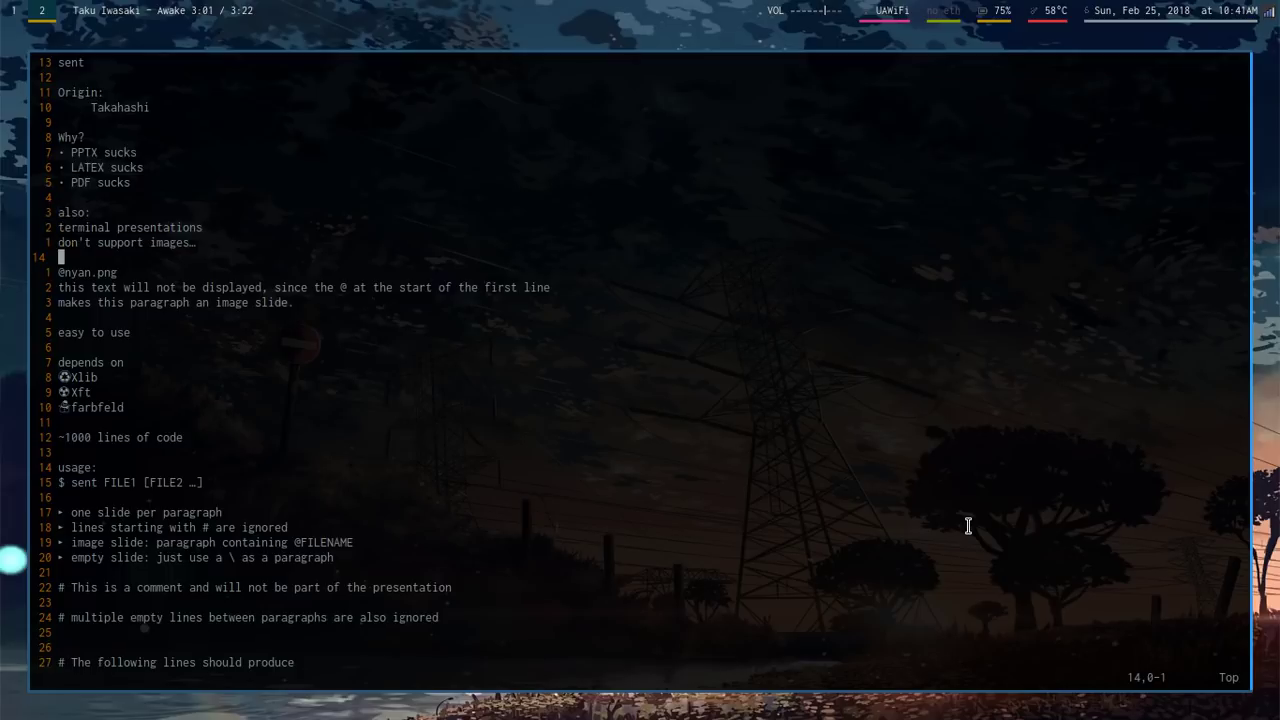
Examine how blank lines separate the slides between the image paragraph and the usage section.
key("j")
key("shift+v")
key("j")
key("j")
key("j")
key("Escape")
key("k")
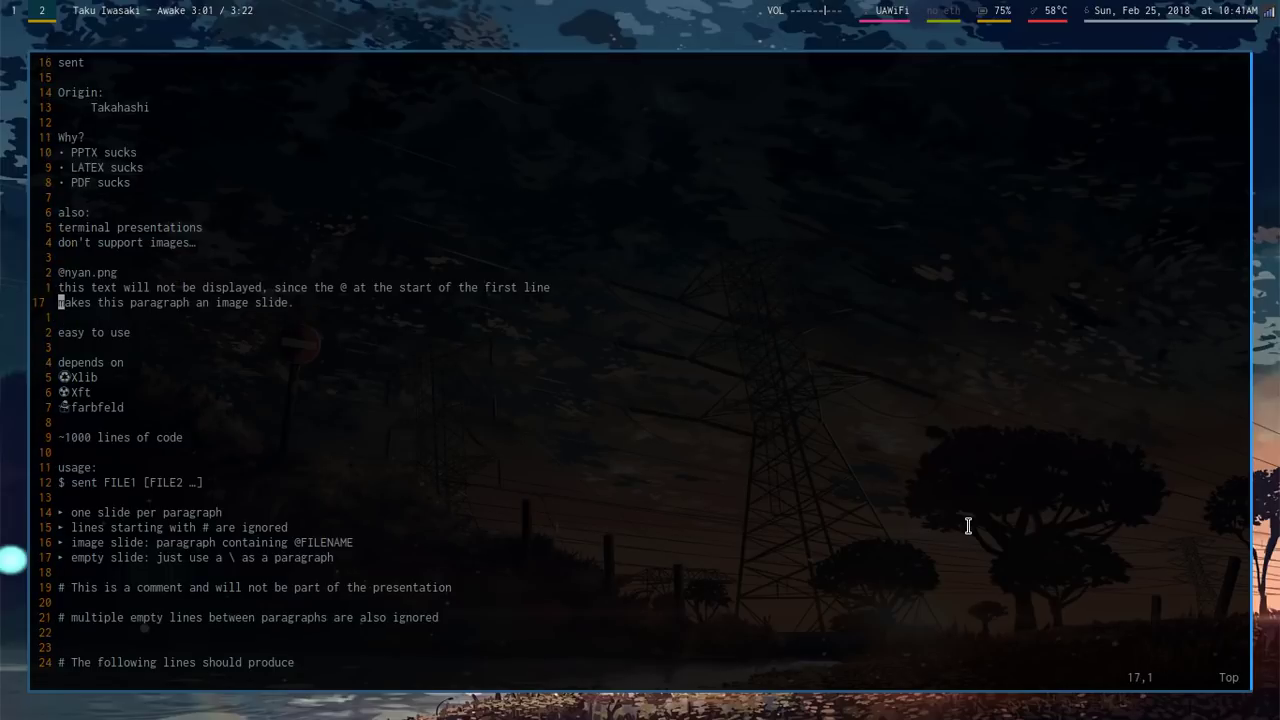
key("k")
key("j")
key("j")
key("j")
key("j")
key("j")
key("j")
key("j")
key("j")
key("j")
key("j")
key("j")
key("j")
key("j")
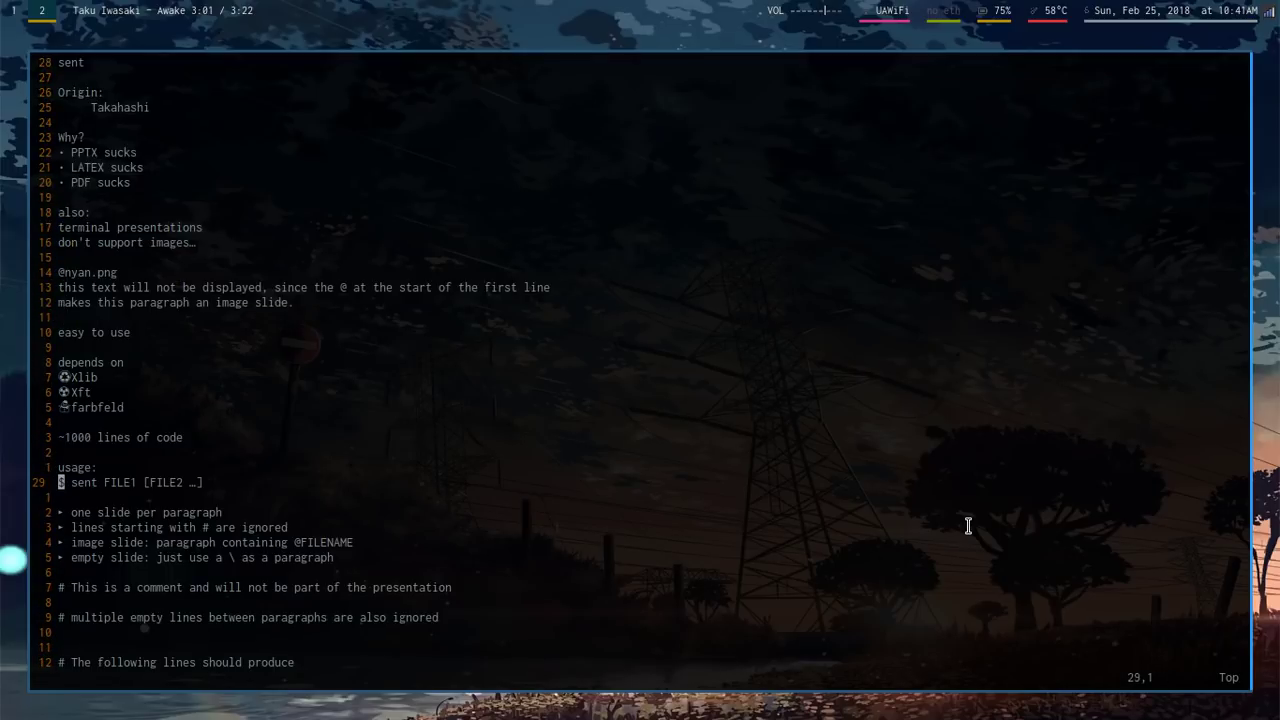
key("k")
key("k")
key("k")
key("k")
key("k")
key("k")
key("k")
key("k")
key("k")
key("k")
key("j")
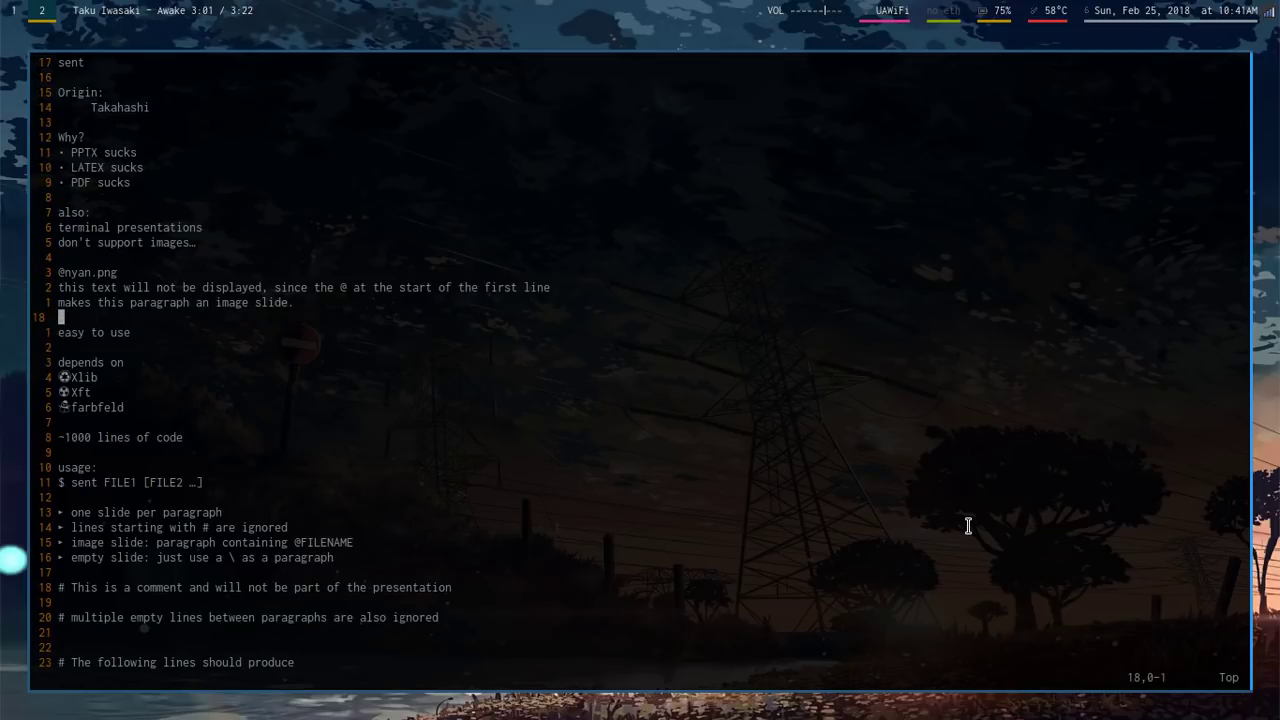
key("j")
key("j")
key("j")
key("j")
key("j")
key("j")
key("j")
key("j")
key("j")
key("j")
key("j")
key("k")
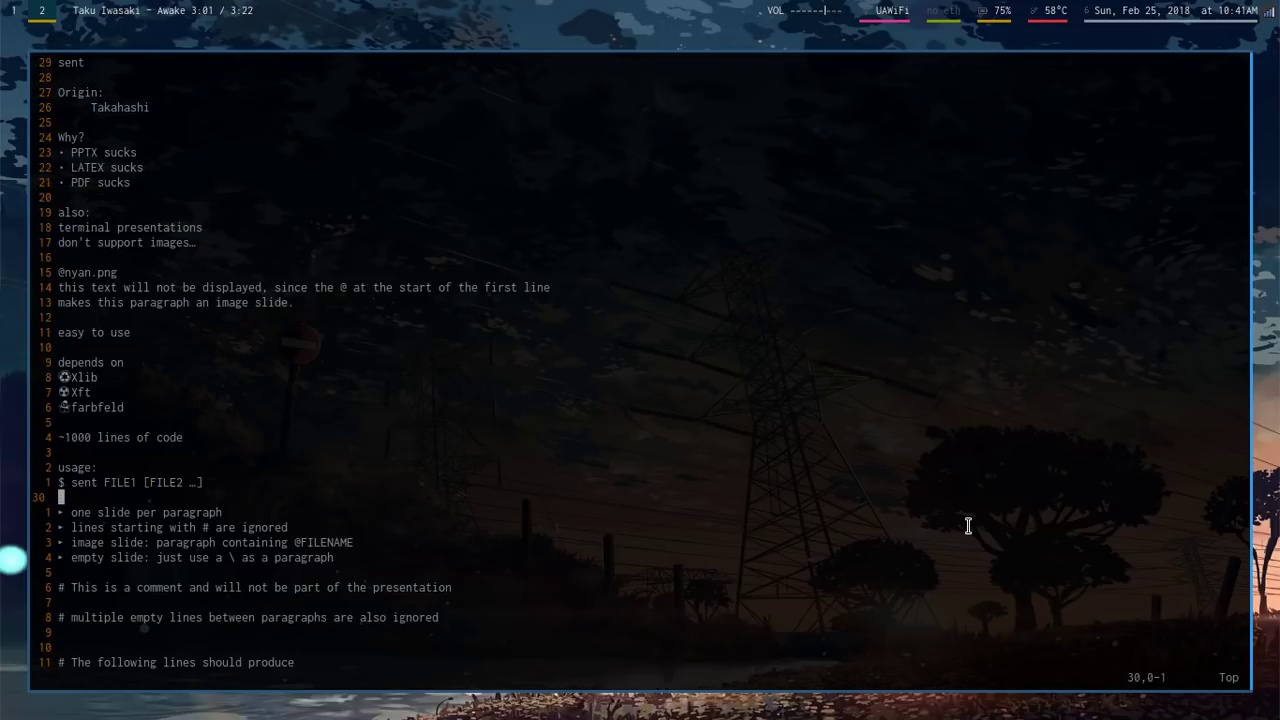
key("j")
key("k")
key("k")
key("k")
key("k")
key("k")
key("k")
key("k")
key("k")
key("k")
key("k")
key("k")
key("k")
key("k")
key("k")
key("k")
key("k")
key("k")
key("k")
key("k")
key("k")
Examine the example file from the Origin paragraph down to the comment on multiple empty lines.
key("j")
key("j")
key("j")
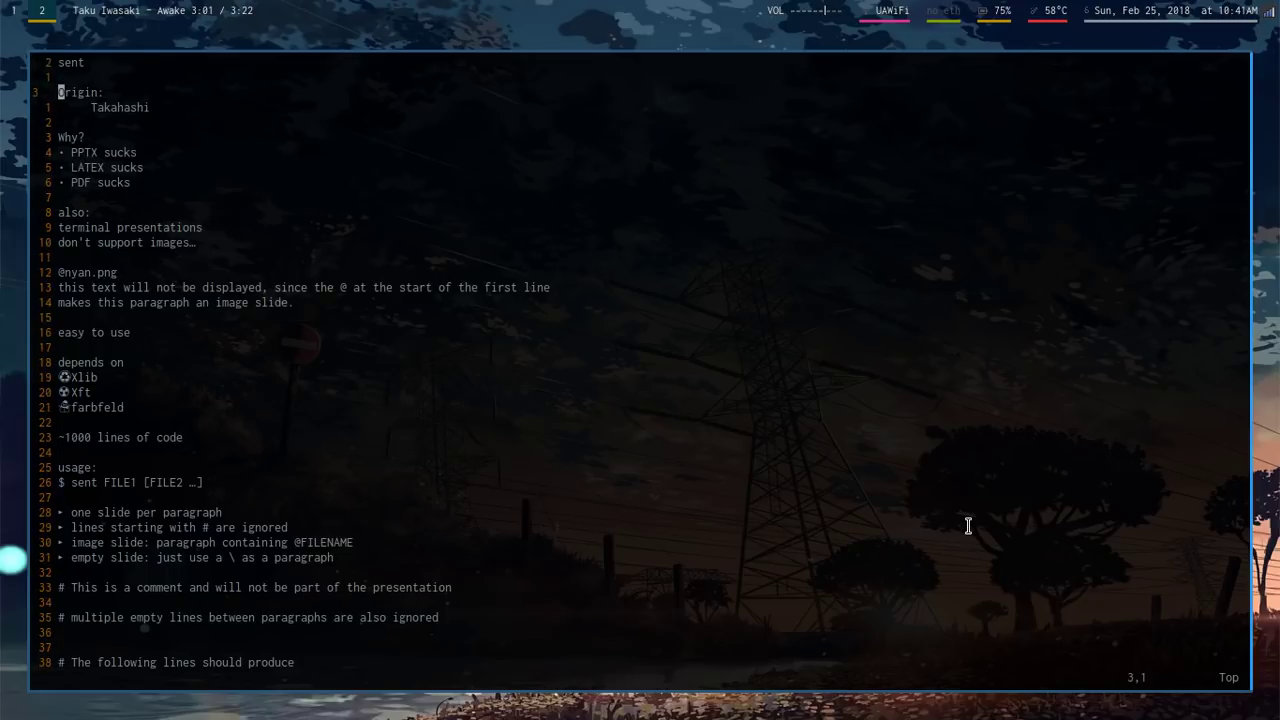
key("l")
key("l")
key("l")
key("l")
key("h")
key("h")
key("h")
key("l")
key("l")
key("j")
key("j")
key("j")
key("j")
key("j")
key("j")
key("j")
key("j")
key("j")
key("j")
key("j")
key("j")
key("j")
key("j")
key("j")
key("j")
key("j")
key("j")
key("j")
key("j")
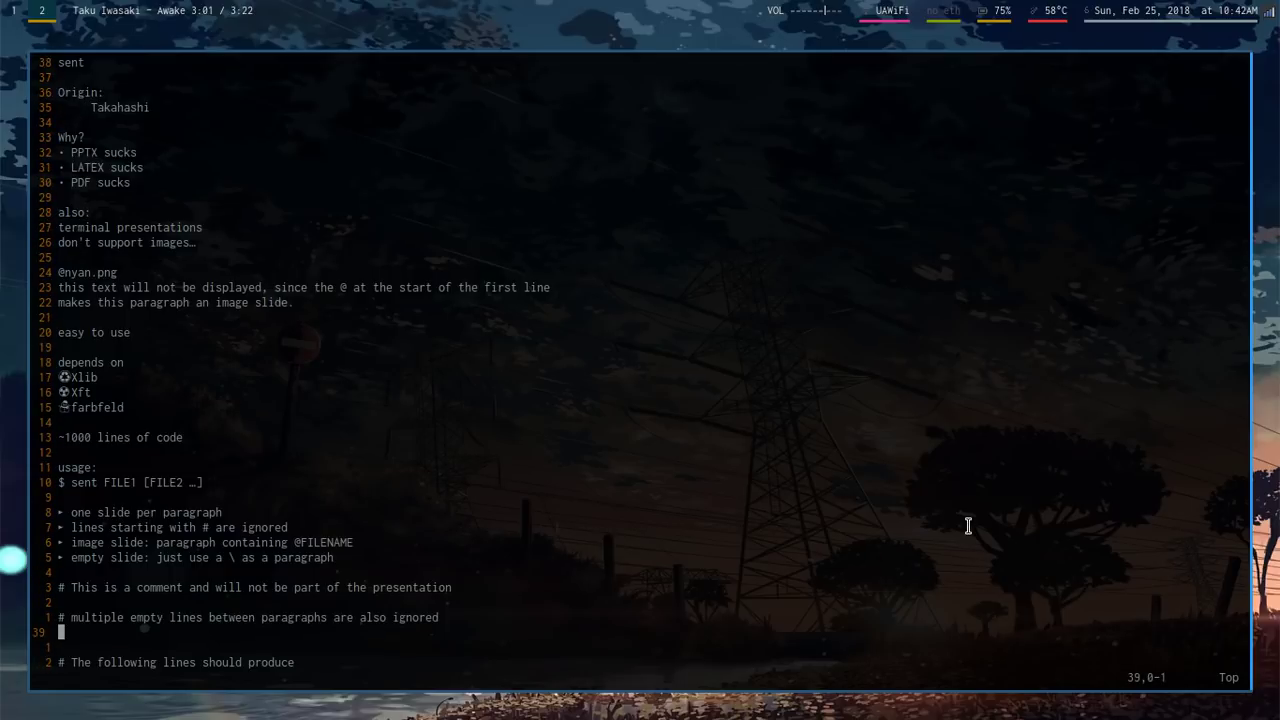
Switch to the sent web page and highlight the (Non-)Features point about slides with an exuberant amount of lines or characters.
key("super+1")
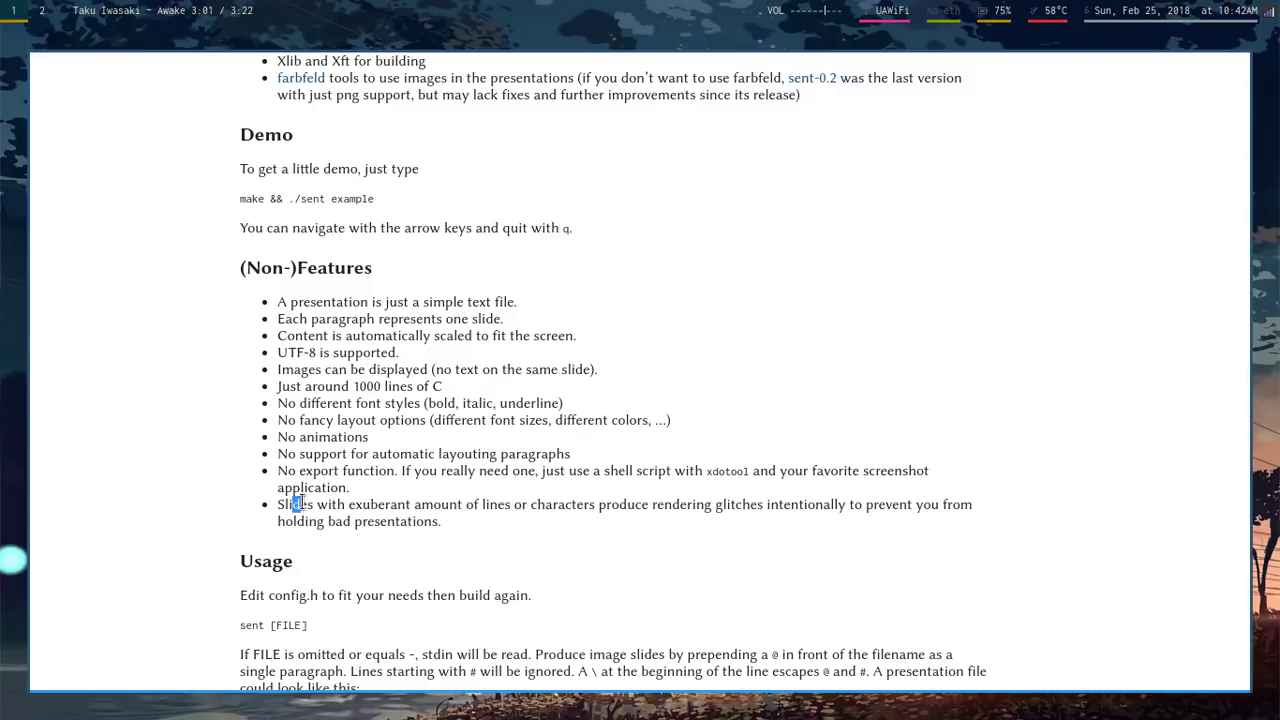
left_click_drag(291, 500, 587, 547)
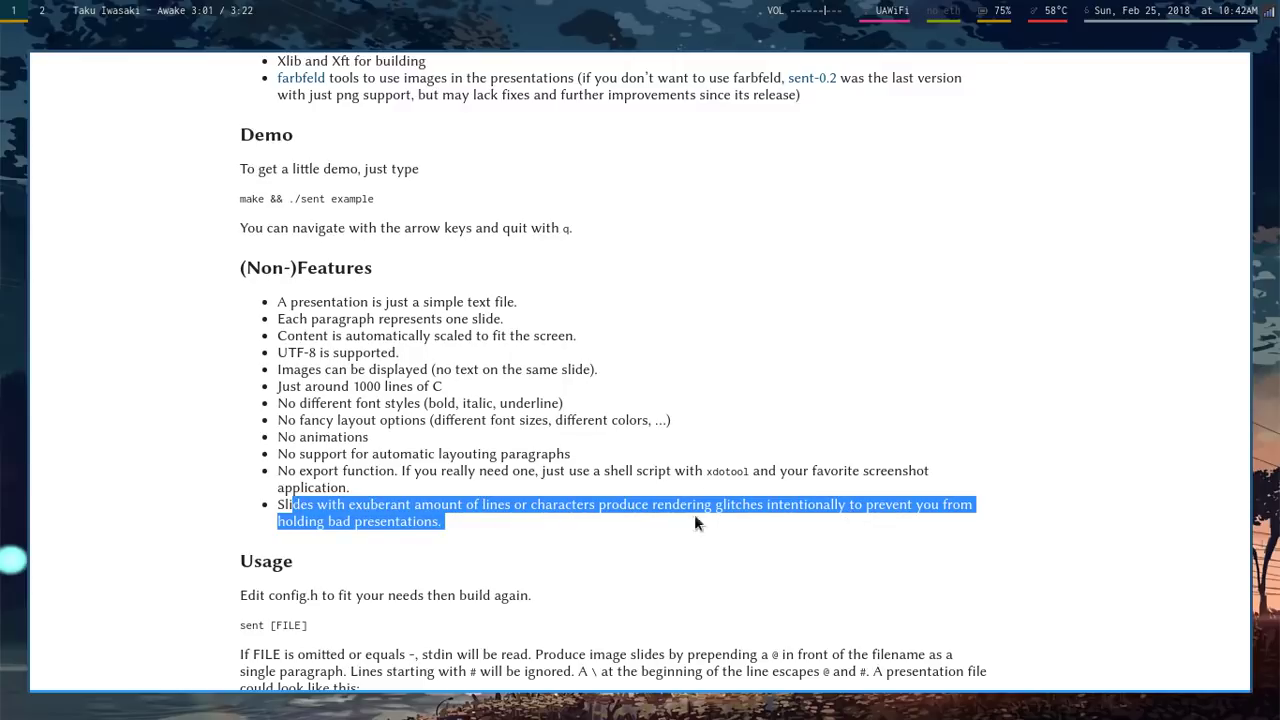
left_click(384, 526)
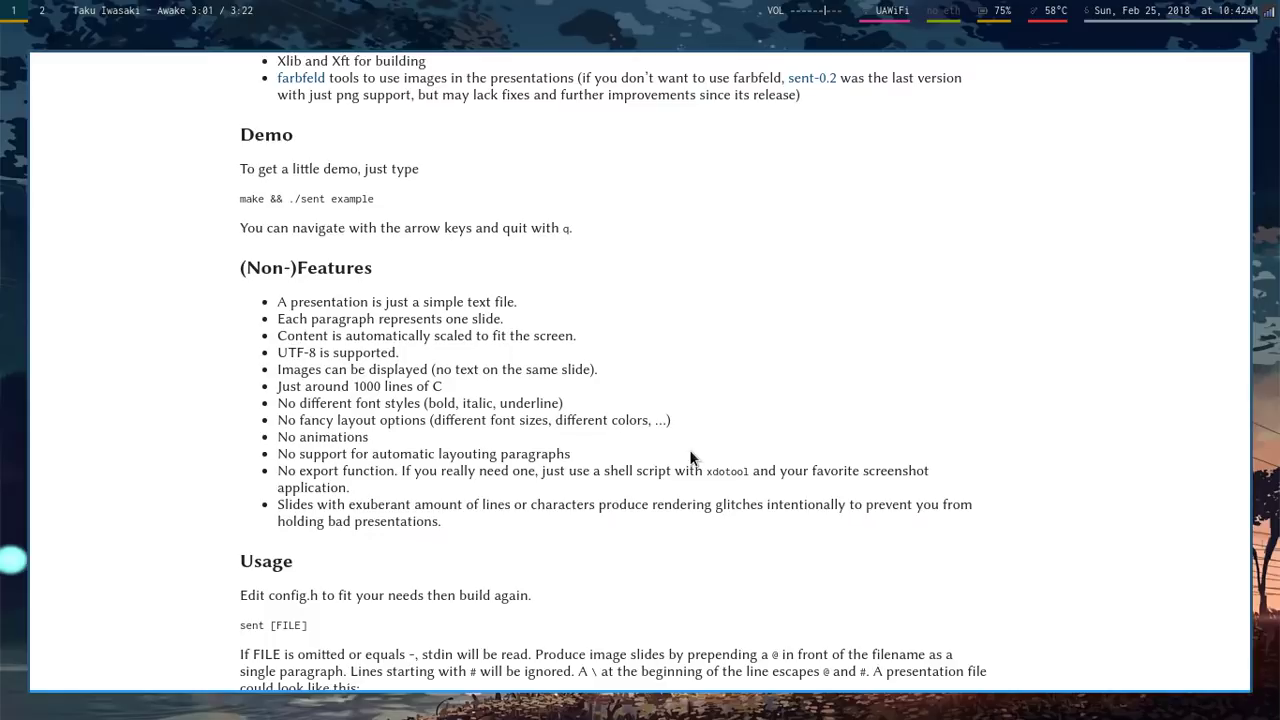
Return to the first line of the example file in the terminal and compare the file with the web page's (Non-)Features list.
key("super+2")
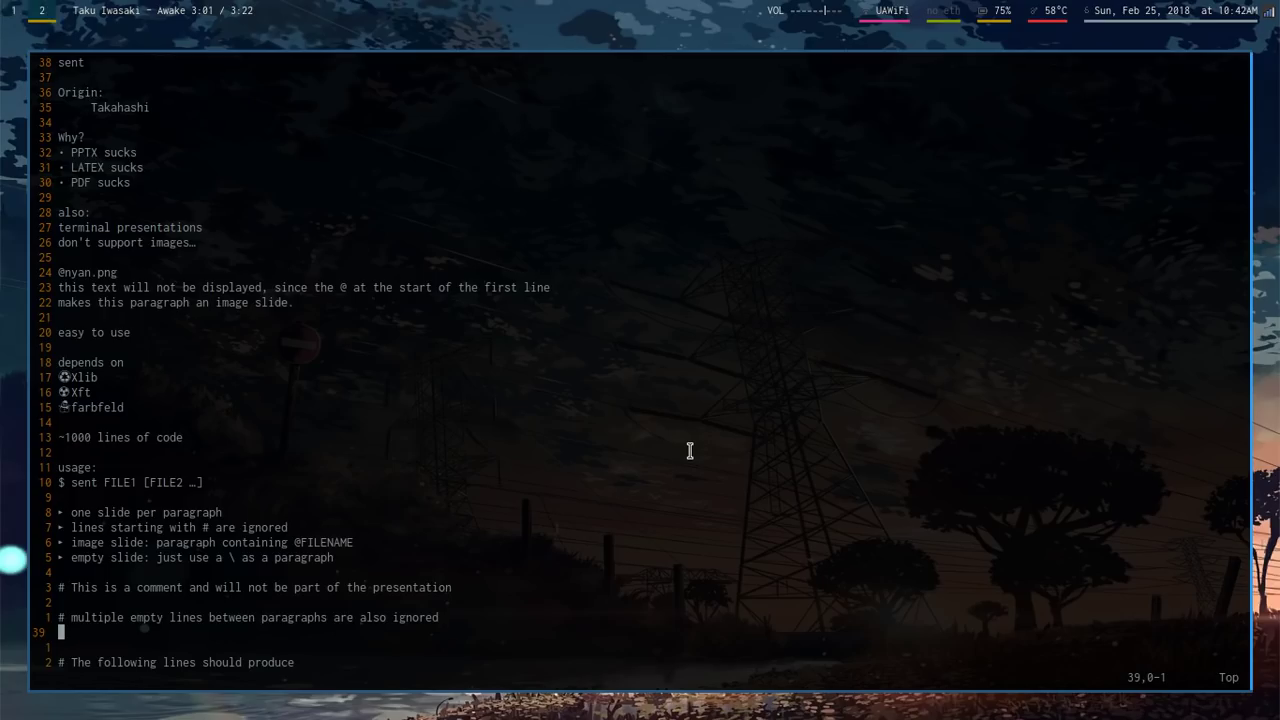
key("g")
key("g")
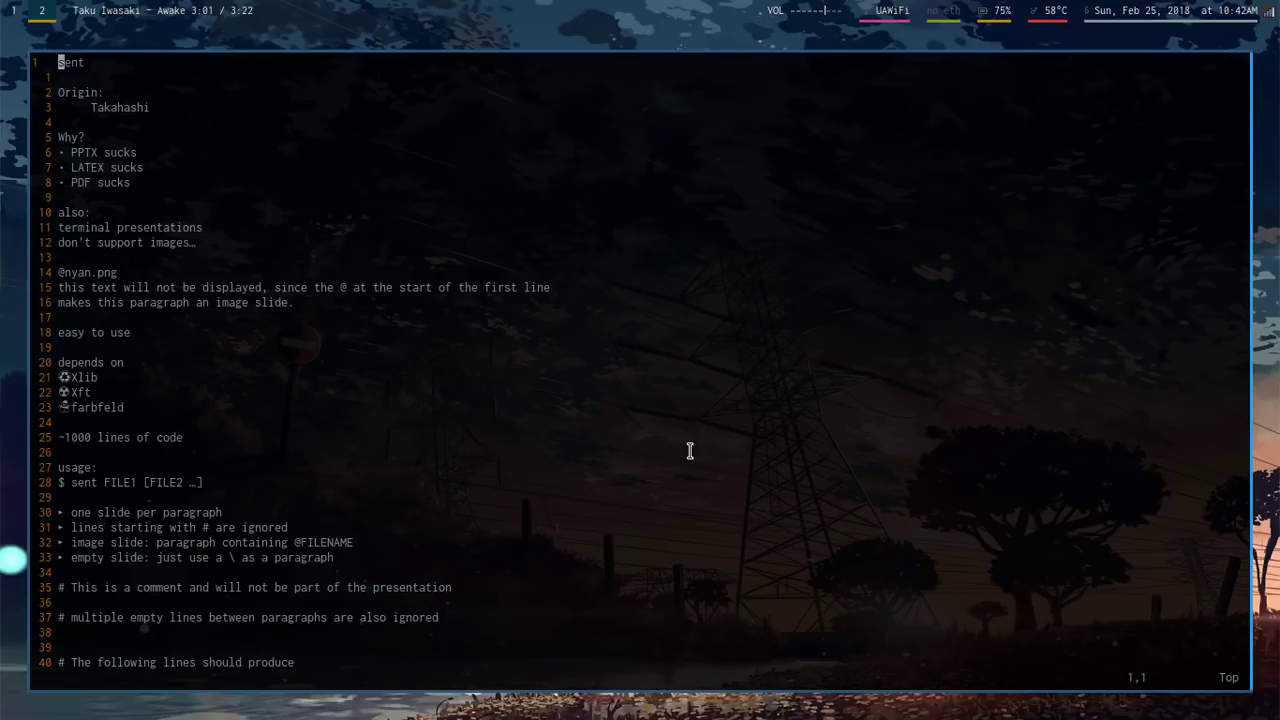
key("super+1")
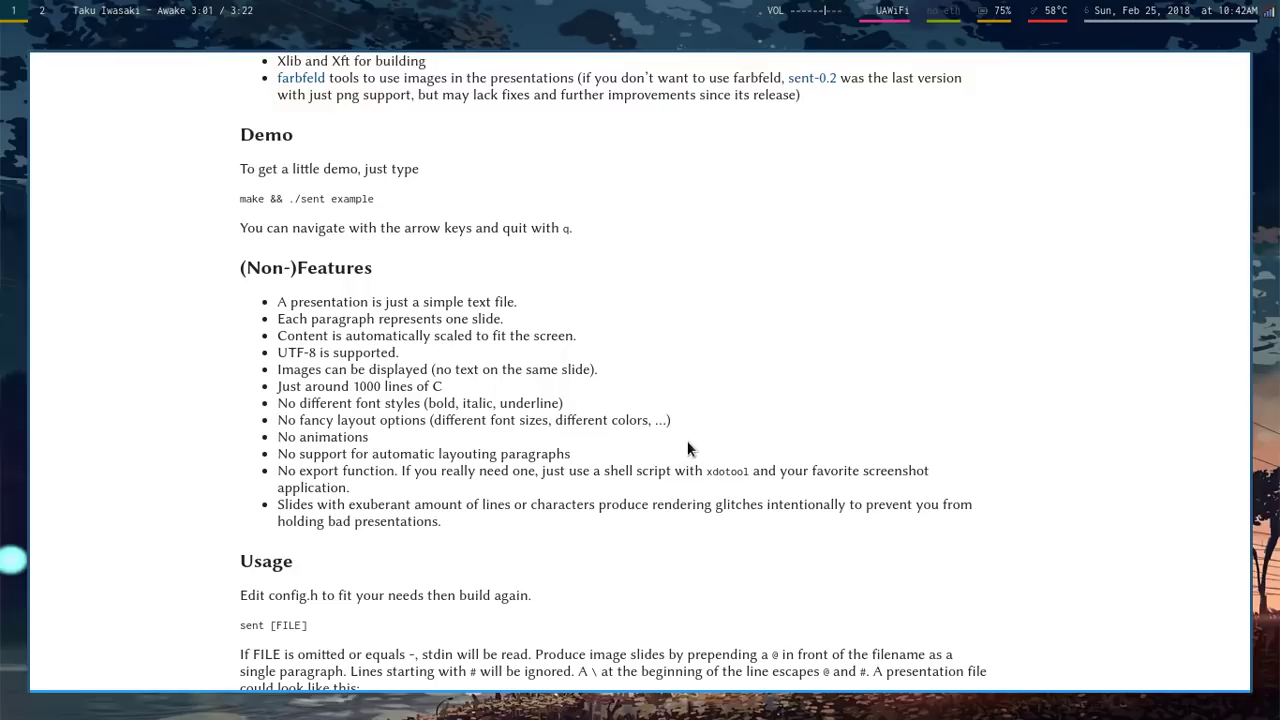
key("super+2")
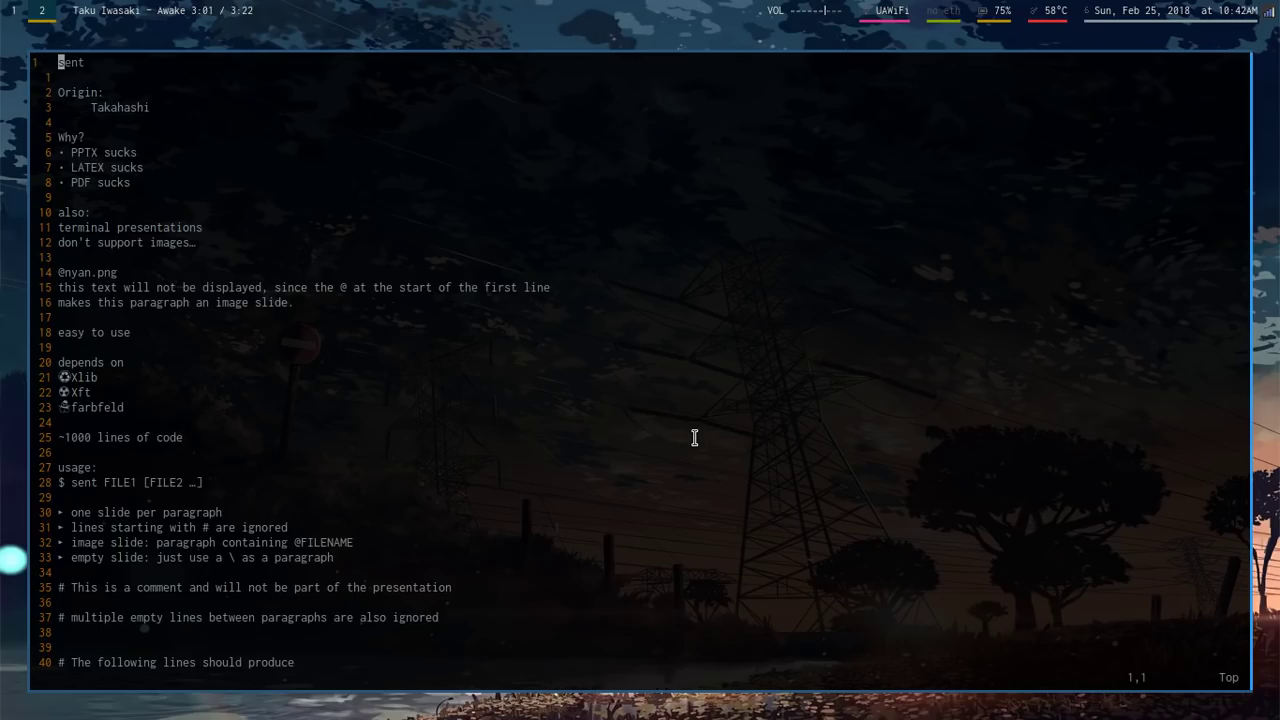
key("F5")
key("super+1")
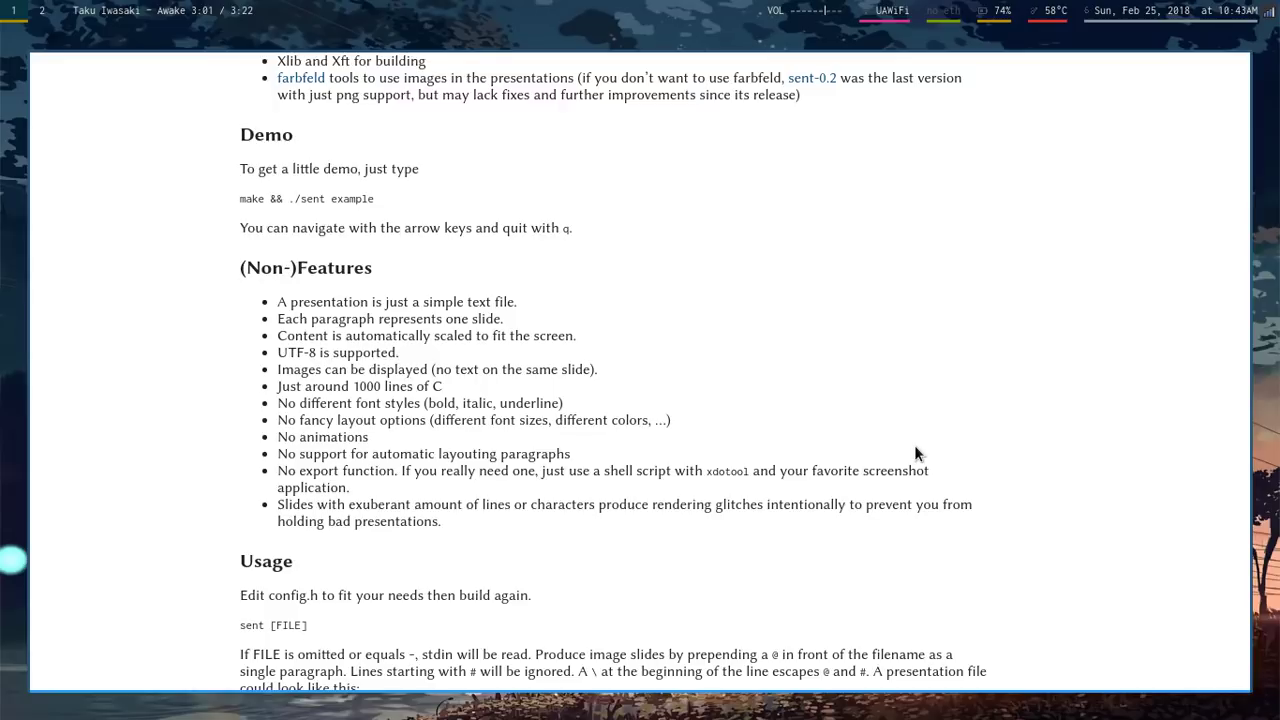
key("super+2")
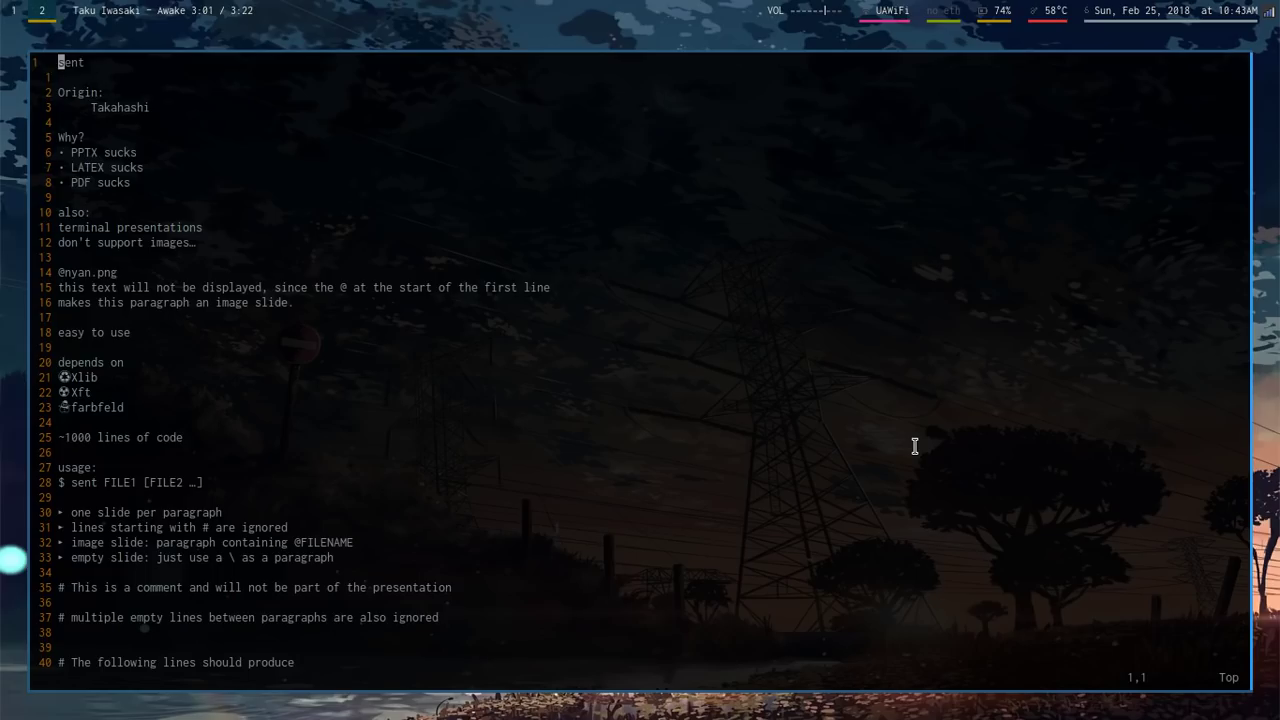
Close the example file and open config.h from the sent folder using the terminal file manager.
key("shift+z")
key("shift+z")
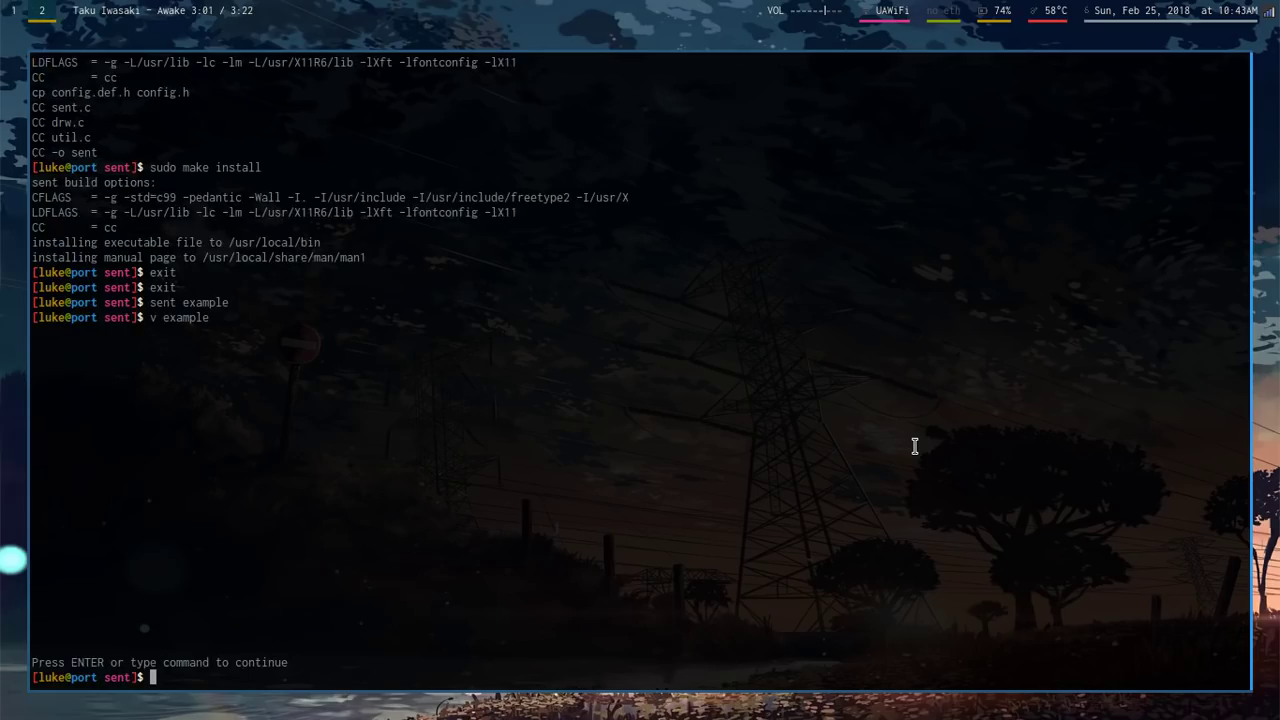
type("r")
key("Return")
key("k")
key("k")
key("k")
key("k")
key("k")
key("k")
key("k")
key("k")
key("k")
key("k")
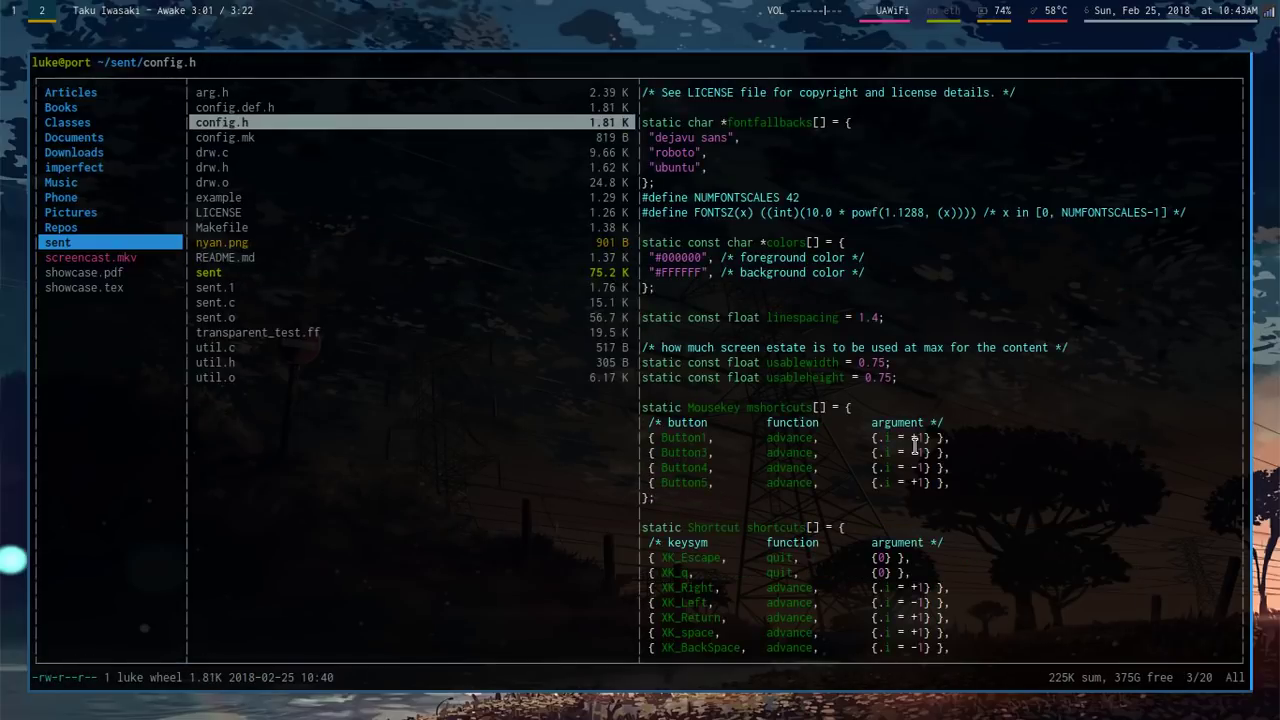
key("l")
Swap the "#000000" and "#FFFFFF" lines in config.h's colors array, then save and close the file.
key("j")
key("j")
key("j")
key("j")
key("j")
key("j")
key("j")
key("j")
key("j")
key("j")
key("j")
key("j")
key("j")
key("j")
key("j")
key("j")
key("j")
key("j")
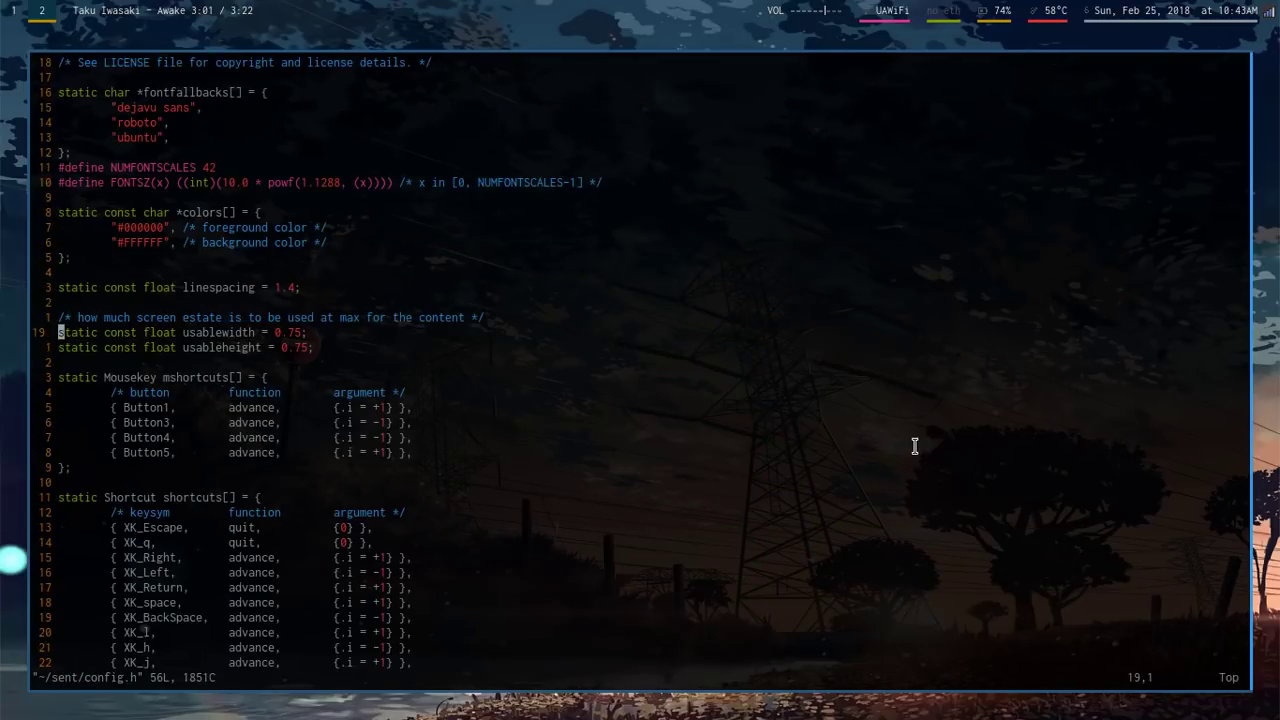
key("k")
key("k")
key("k")
key("k")
key("k")
key("k")
key("k")
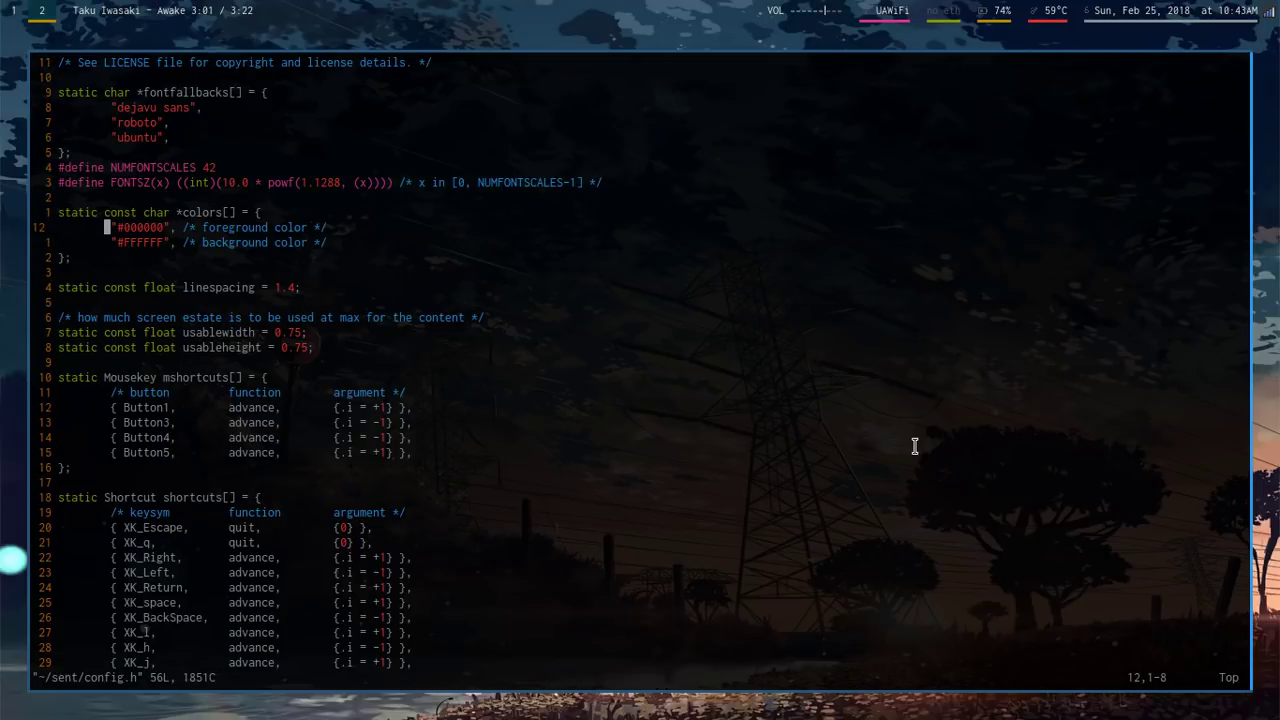
key("d")
key("d")
key("p")
key("Z")
key("Z")
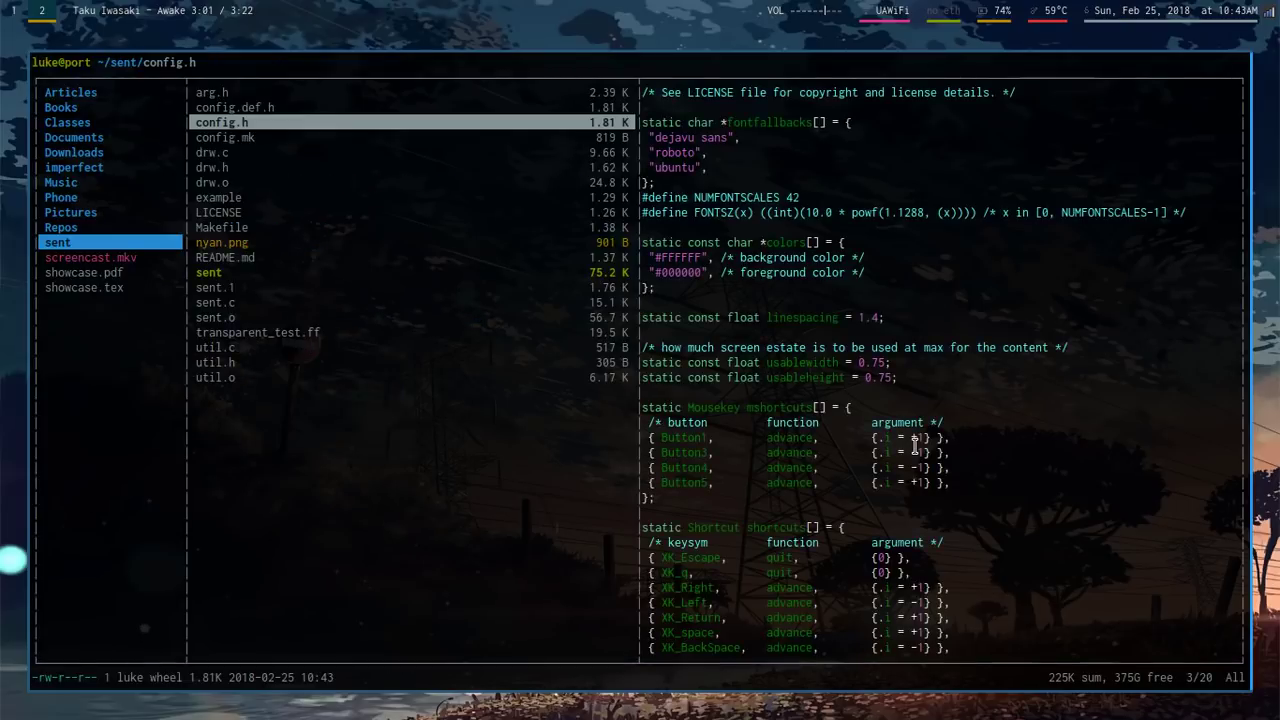
Quit the file manager, rebuild sent with make and install it with sudo make install.
type("qmake")
key("Return")
type("sudo m")
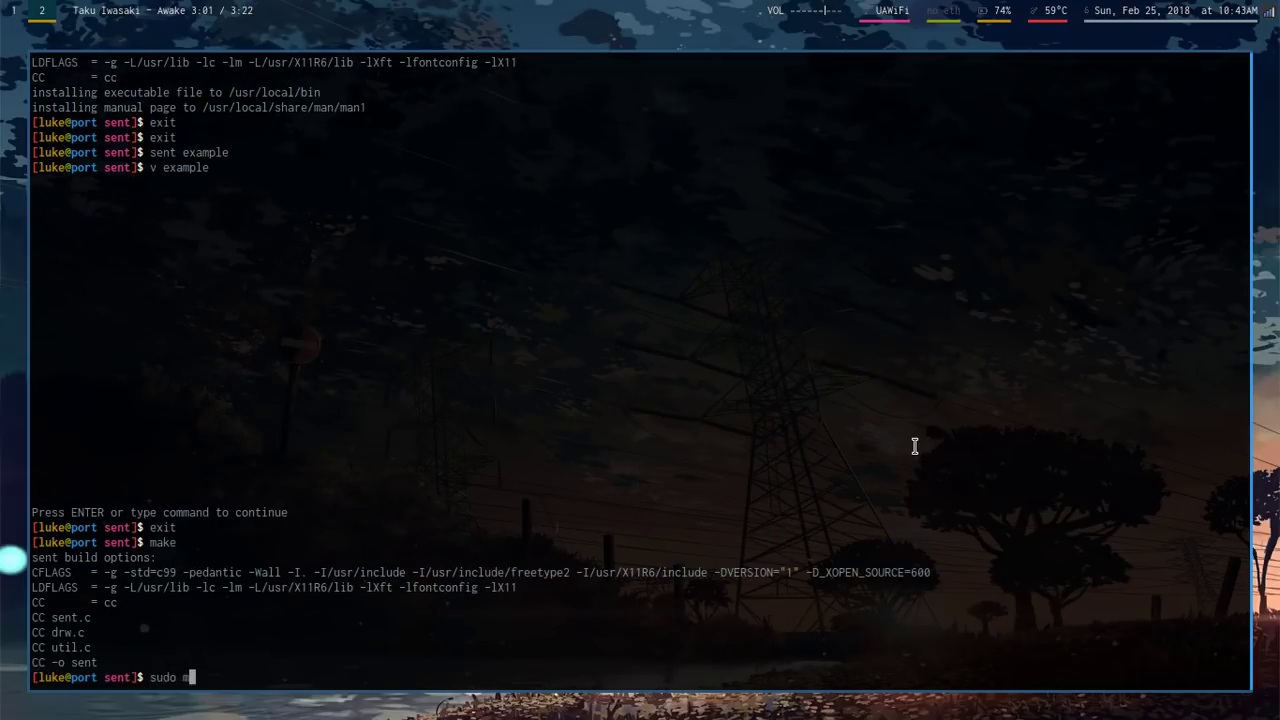
type("ake install")
key("Return")
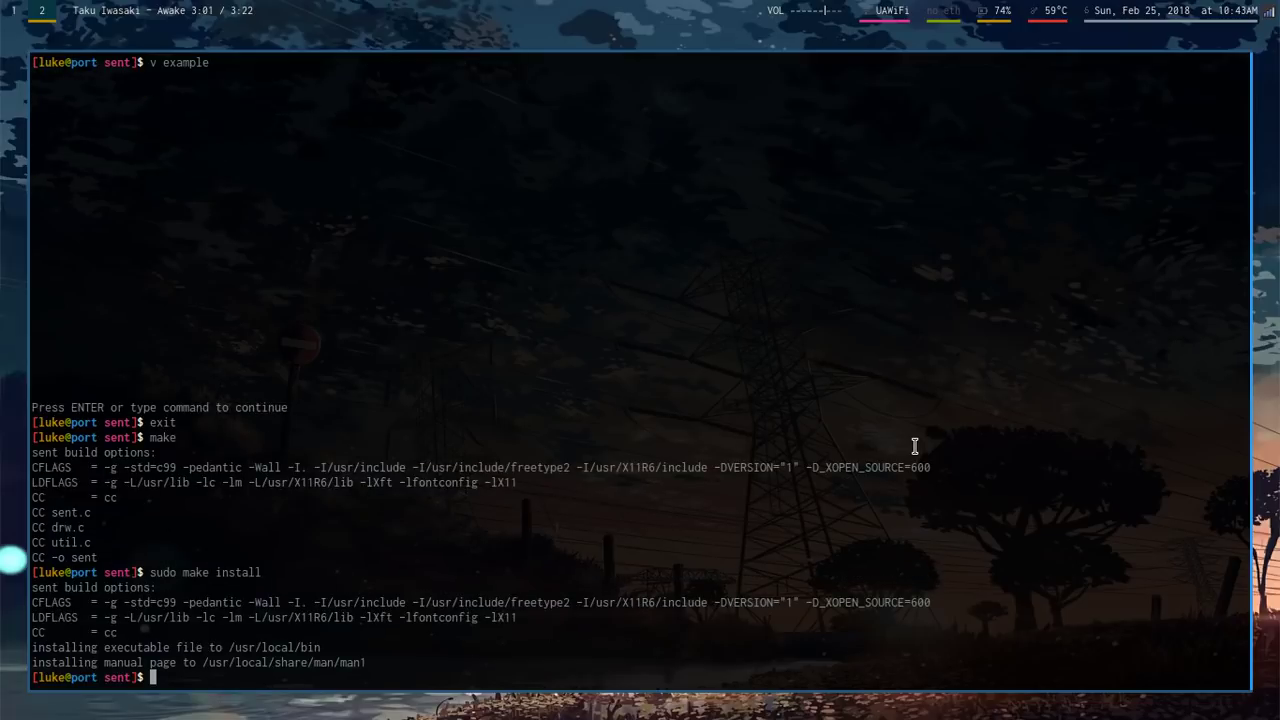
Run the example presentation with the command sent example.
type("sent example")
key("Return")
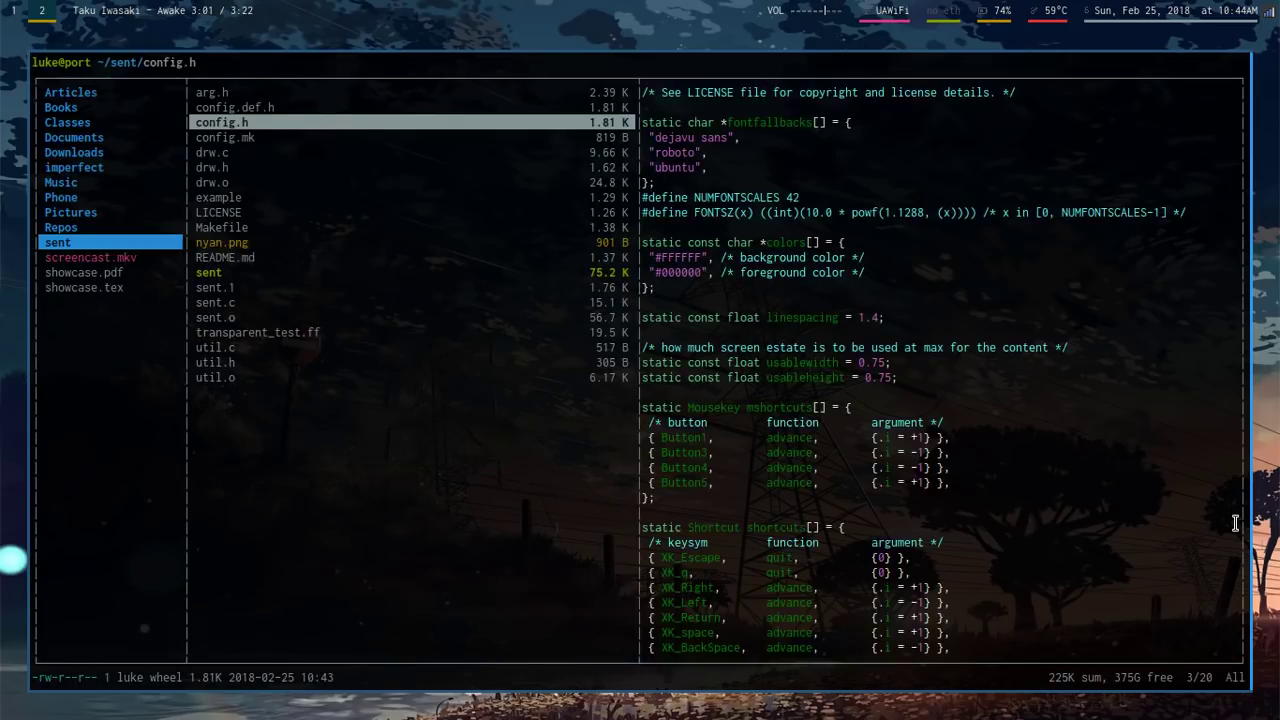
Open config.h again and examine its line spacing, usable width and height, and mouse button settings.
key("l")
key("j")
key("j")
key("j")
key("j")
key("j")
key("j")
key("j")
key("j")
key("j")
key("j")
key("j")
key("j")
key("j")
key("j")
key("j")
key("j")
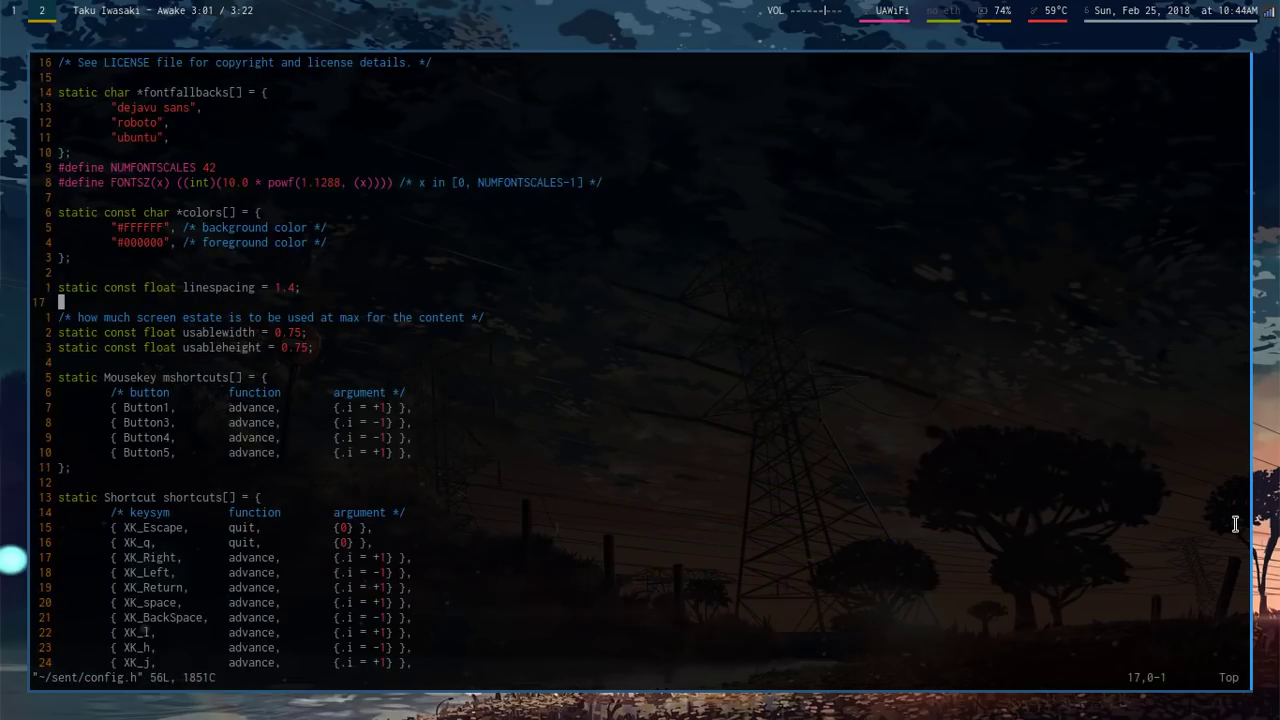
key("k")
key("k")
key("k")
key("k")
key("k")
key("k")
key("k")
key("k")
key("k")
key("k")
key("k")
key("k")
key("k")
key("k")
key("k")
key("k")
key("j")
key("j")
key("j")
key("j")
key("j")
key("j")
key("j")
key("j")
key("j")
key("j")
key("j")
key("j")
key("j")
key("j")
key("j")
key("j")
key("k")
key("shift+v")
key("Escape")
key("j")
key("j")
key("j")
key("j")
key("j")
key("j")
key("j")
key("j")
key("j")
key("j")
key("j")
key("j")
key("j")
key("j")
key("j")
key("j")
key("j")
key("j")
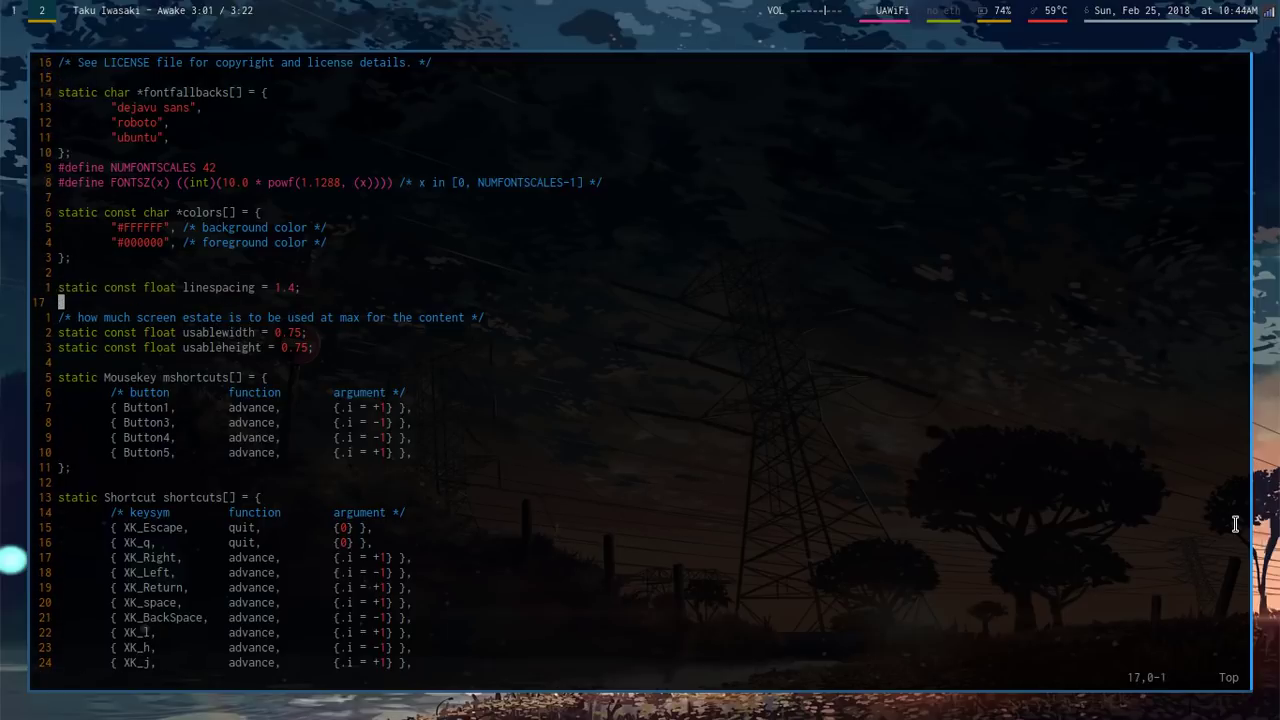
Highlight config.h from the XK_Escape shortcut line to the end of the file, then clear the selection.
key("k")
key("k")
key("shift+v")
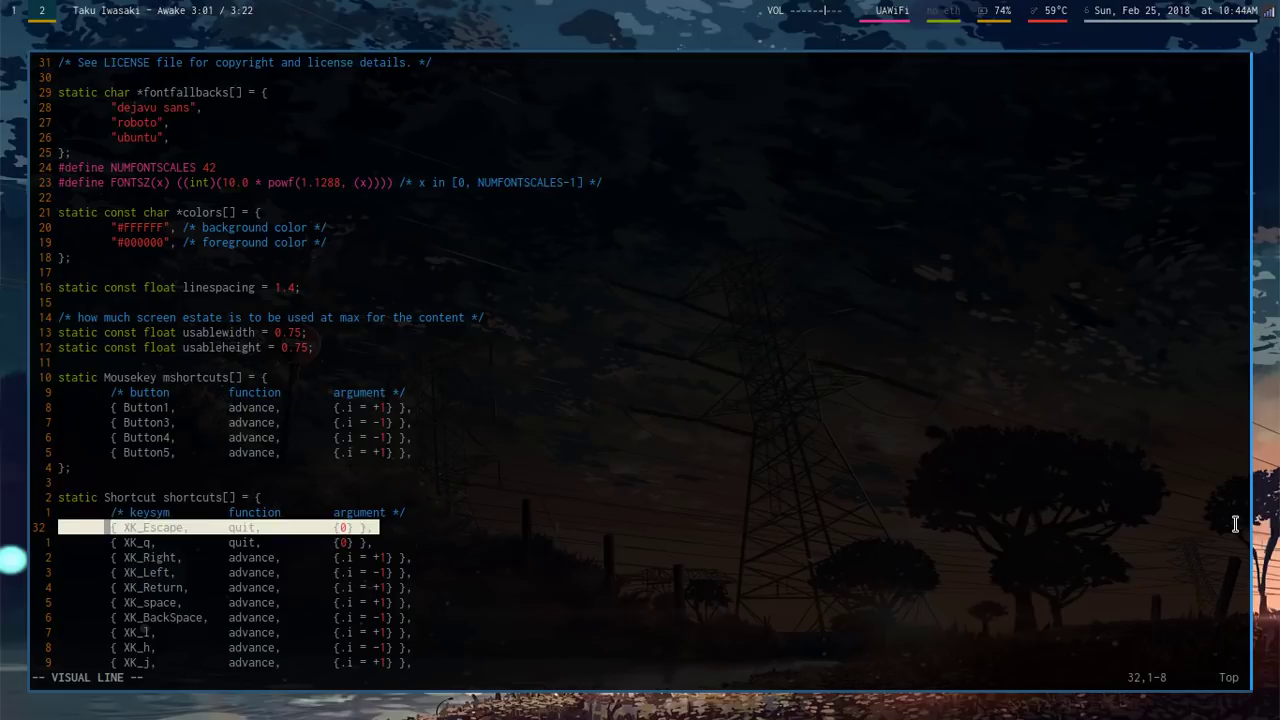
key("shift+g")
key("Escape")
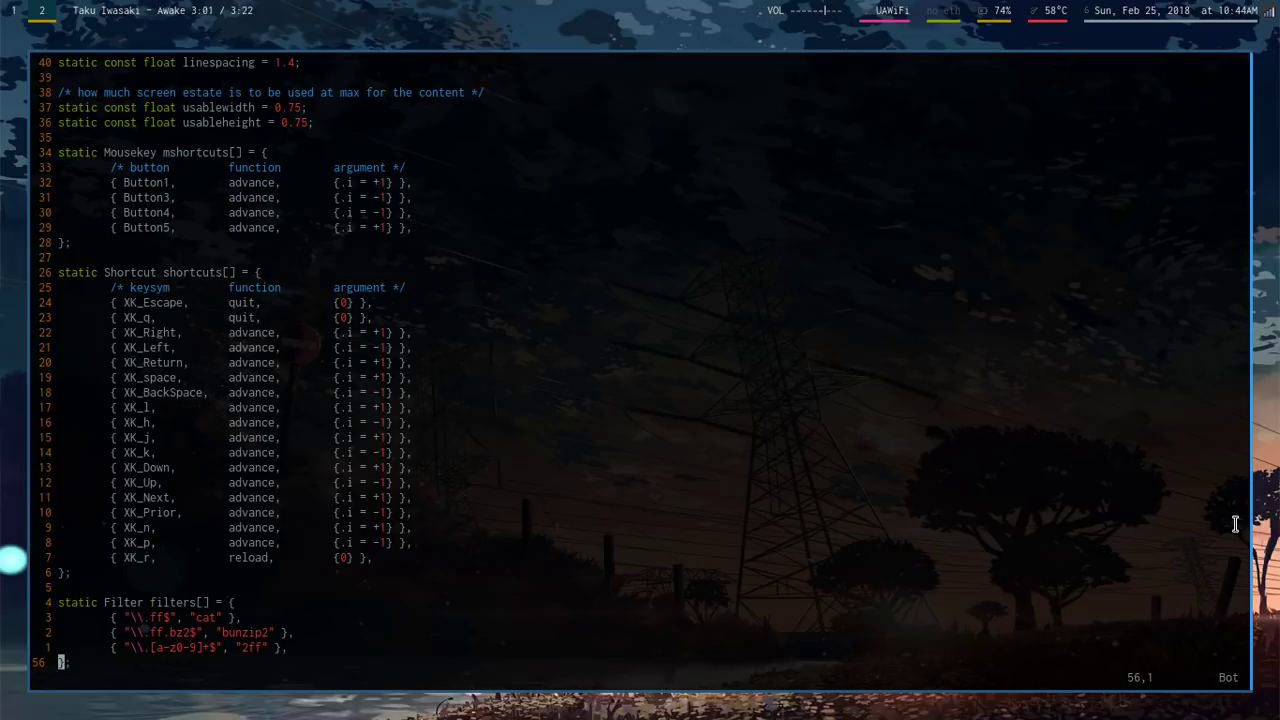
Review the sent web page from its introduction down to the (Non-)Features and Usage sections.
key("super+1")
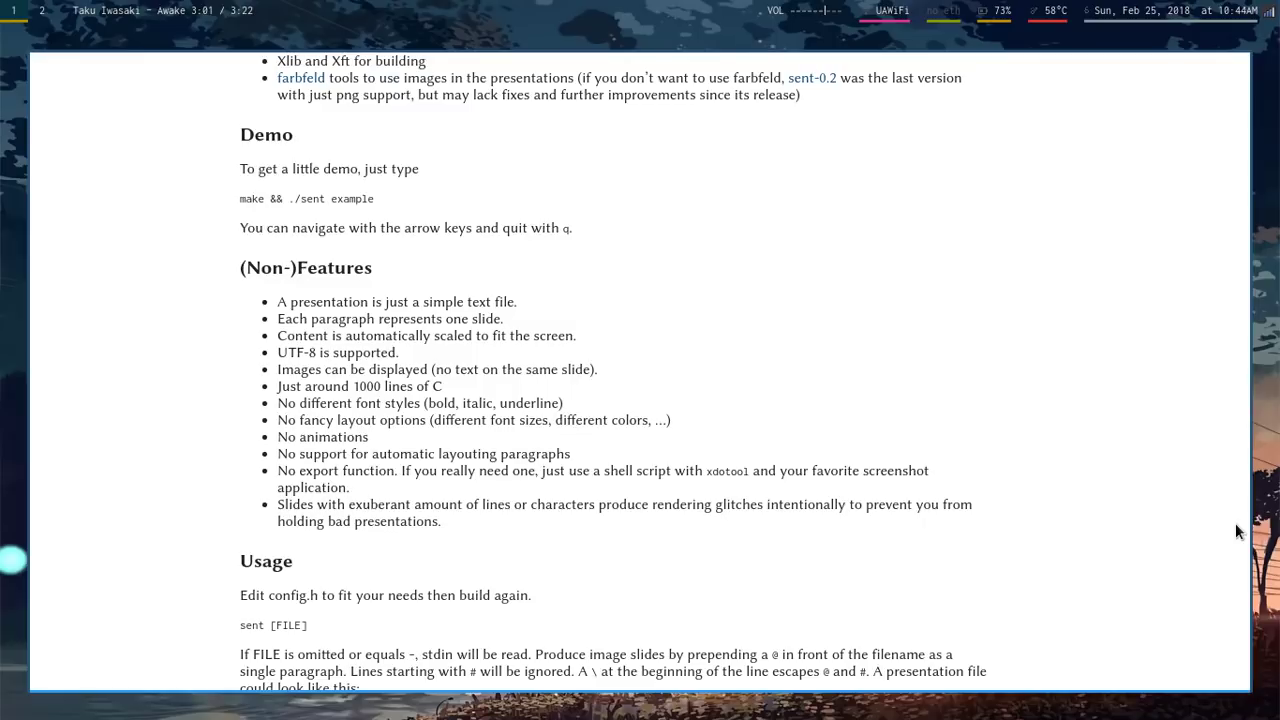
scroll(1232, 515, "up", 10)
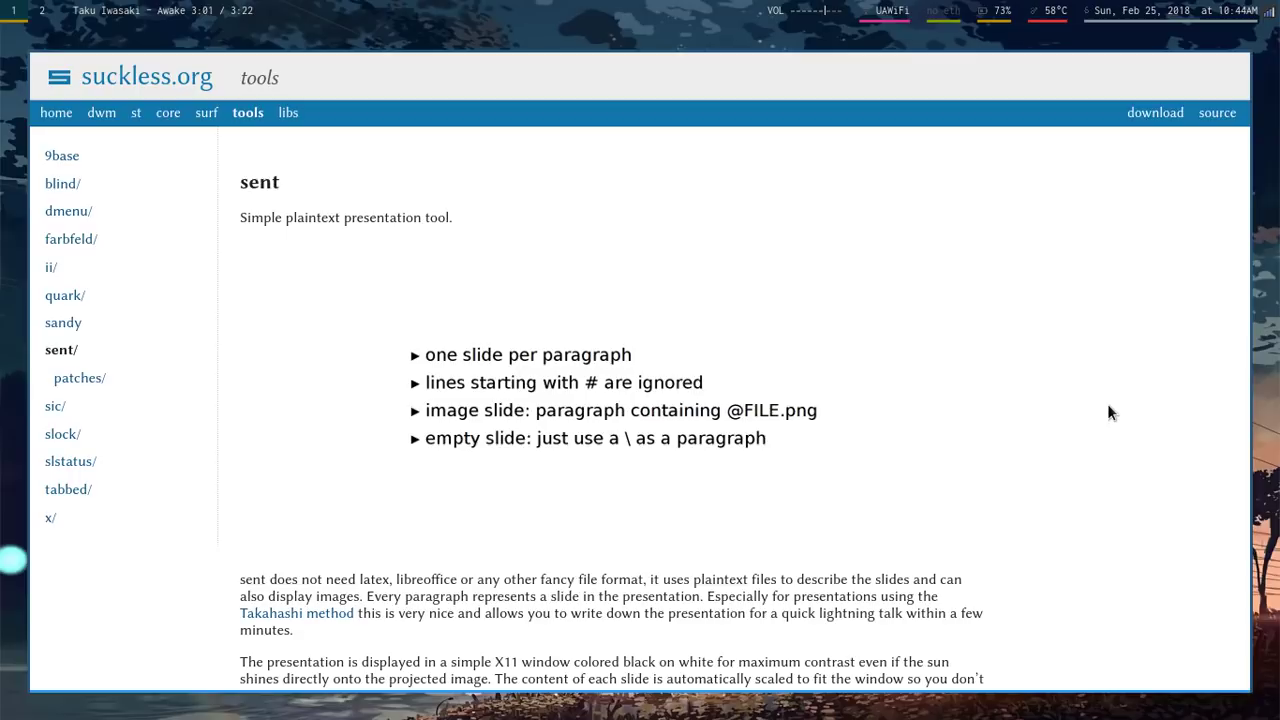
scroll(1107, 403, "down", 5)
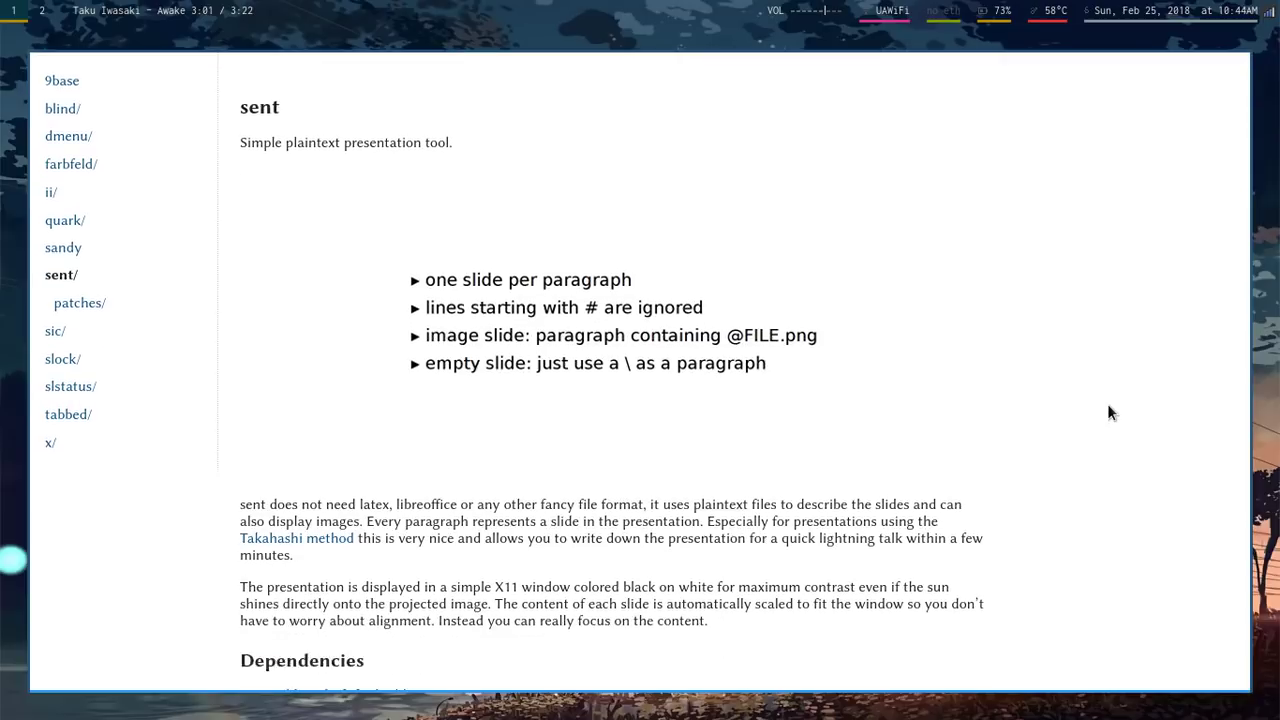
scroll(1093, 350, "down", 10)
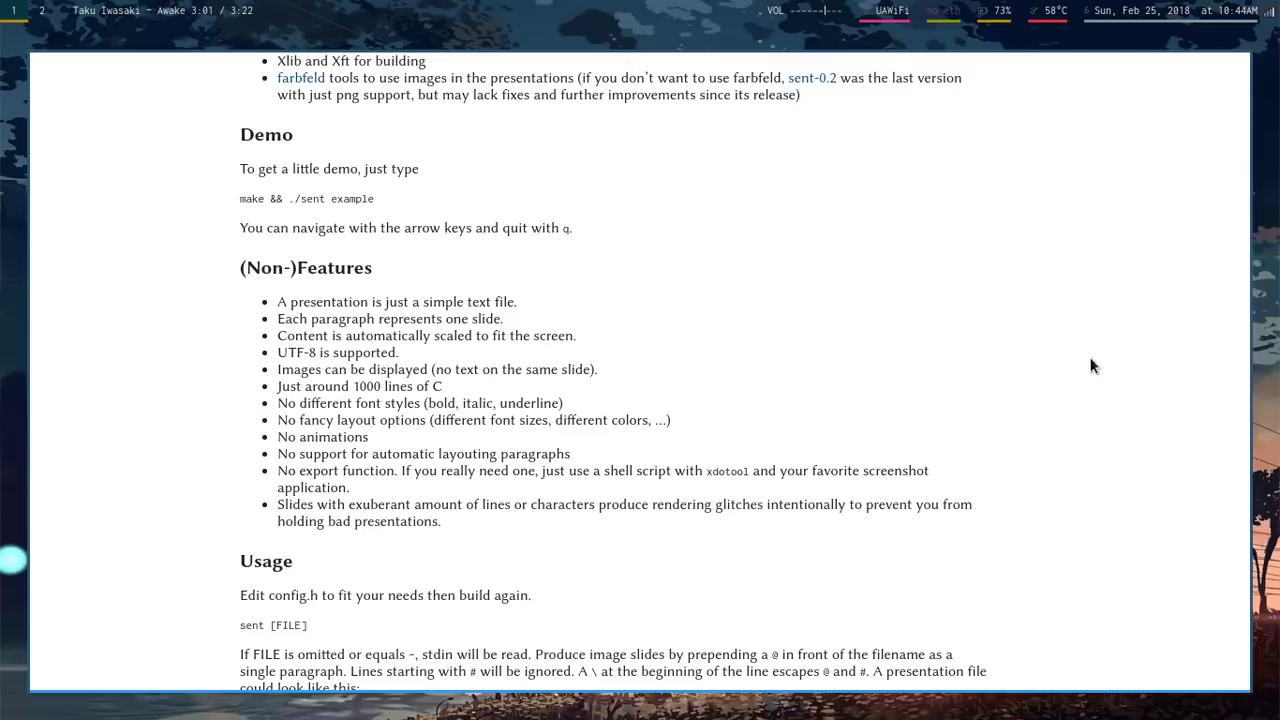
Go back to the terminal, close config.h, search the sent folder for "exa" and open the example file.
key("super+2")
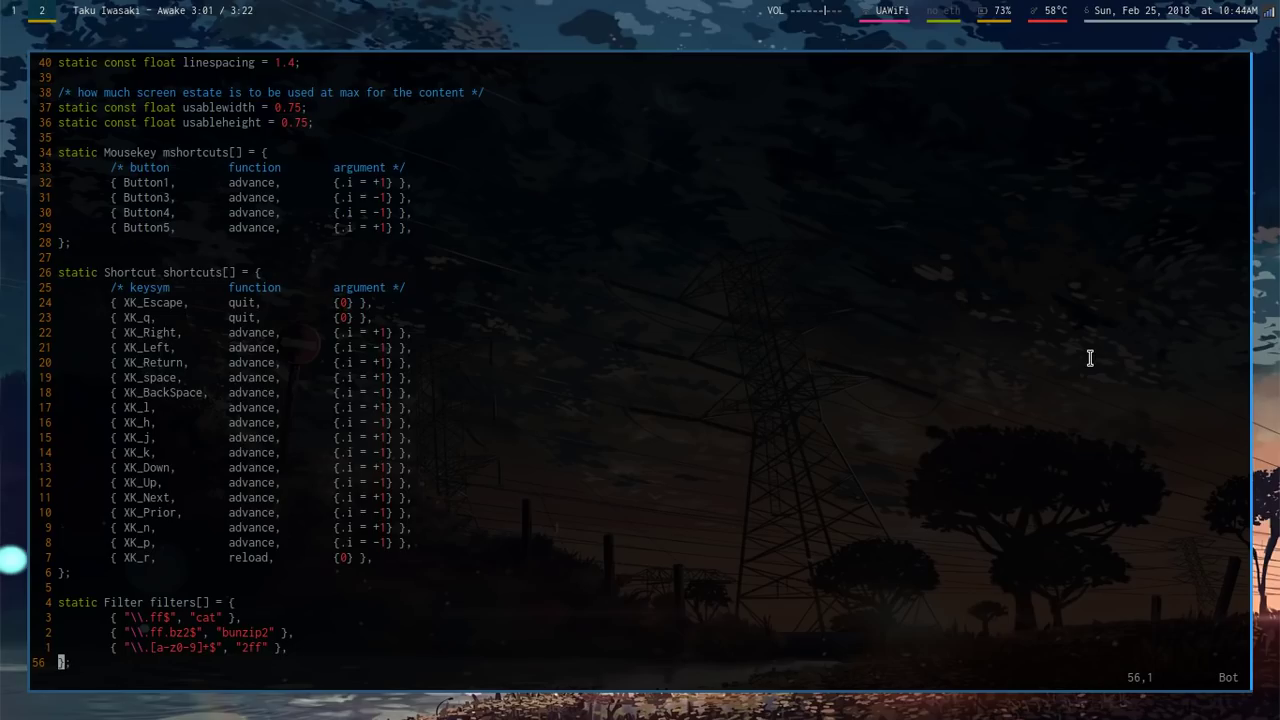
type(":q")
key("Return")
key("j")
key("j")
key("j")
key("j")
key("j")
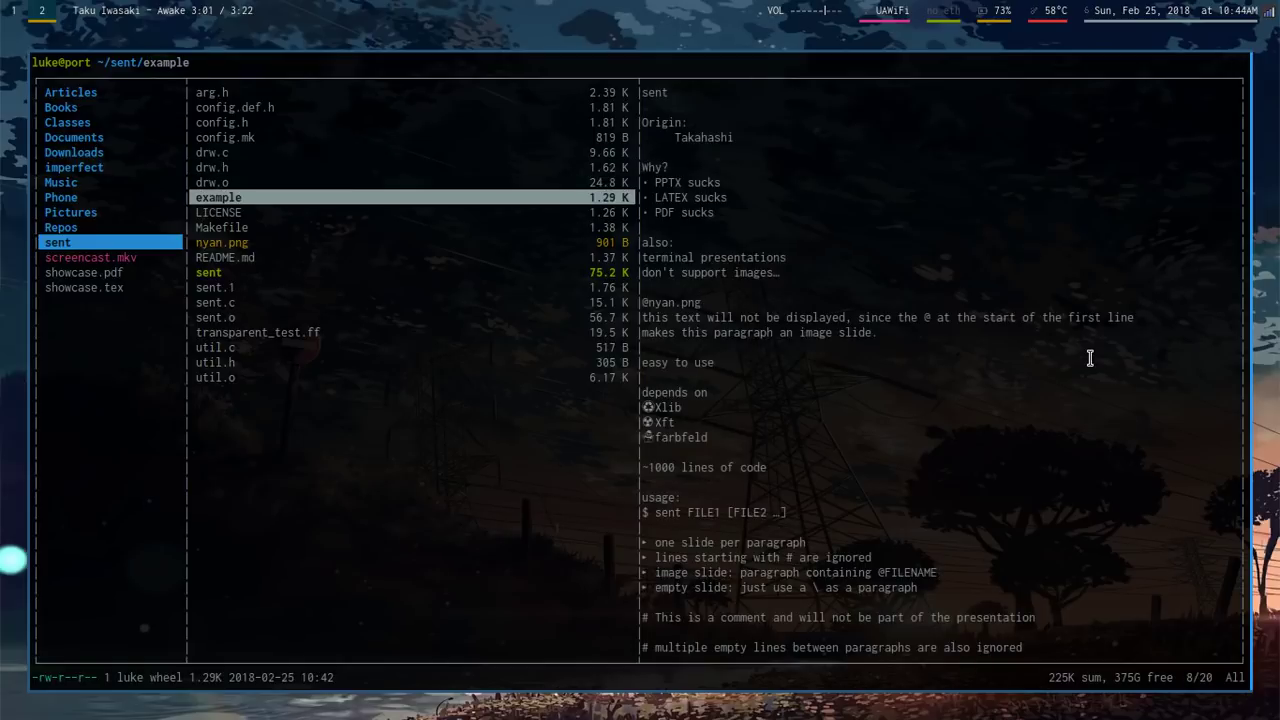
key("slash")
type("exa")
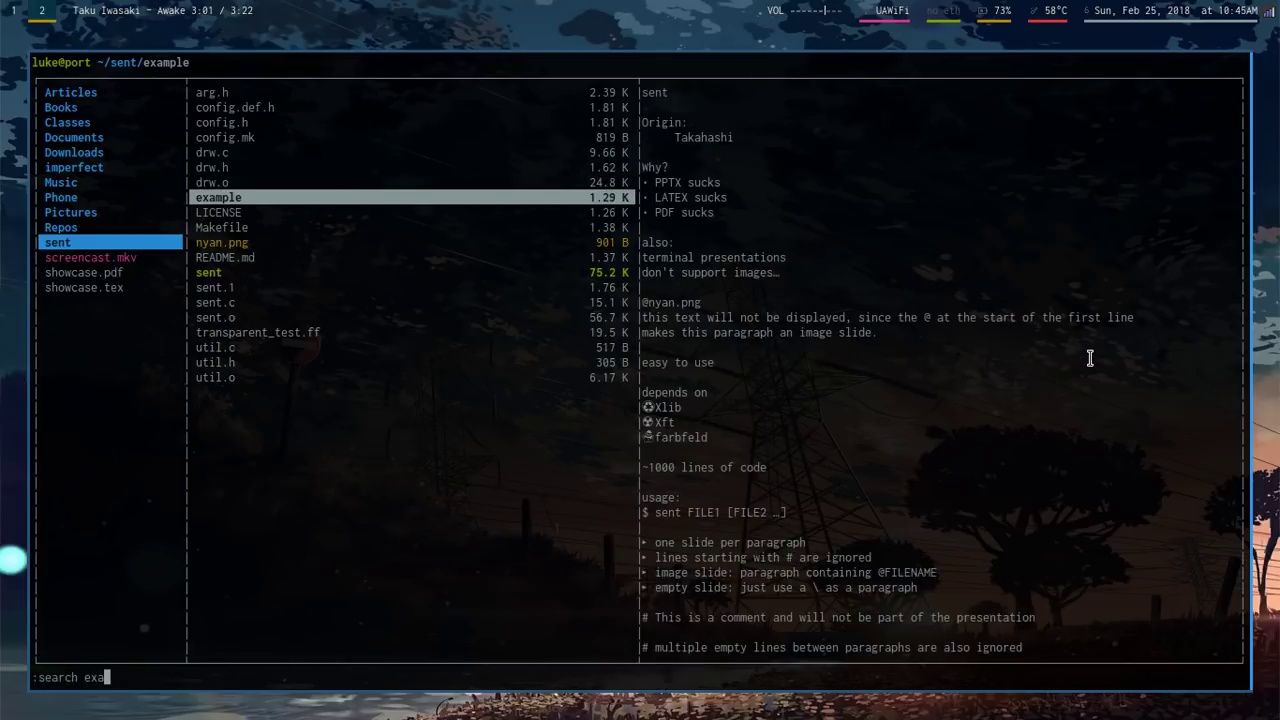
key("Return")
key("l")
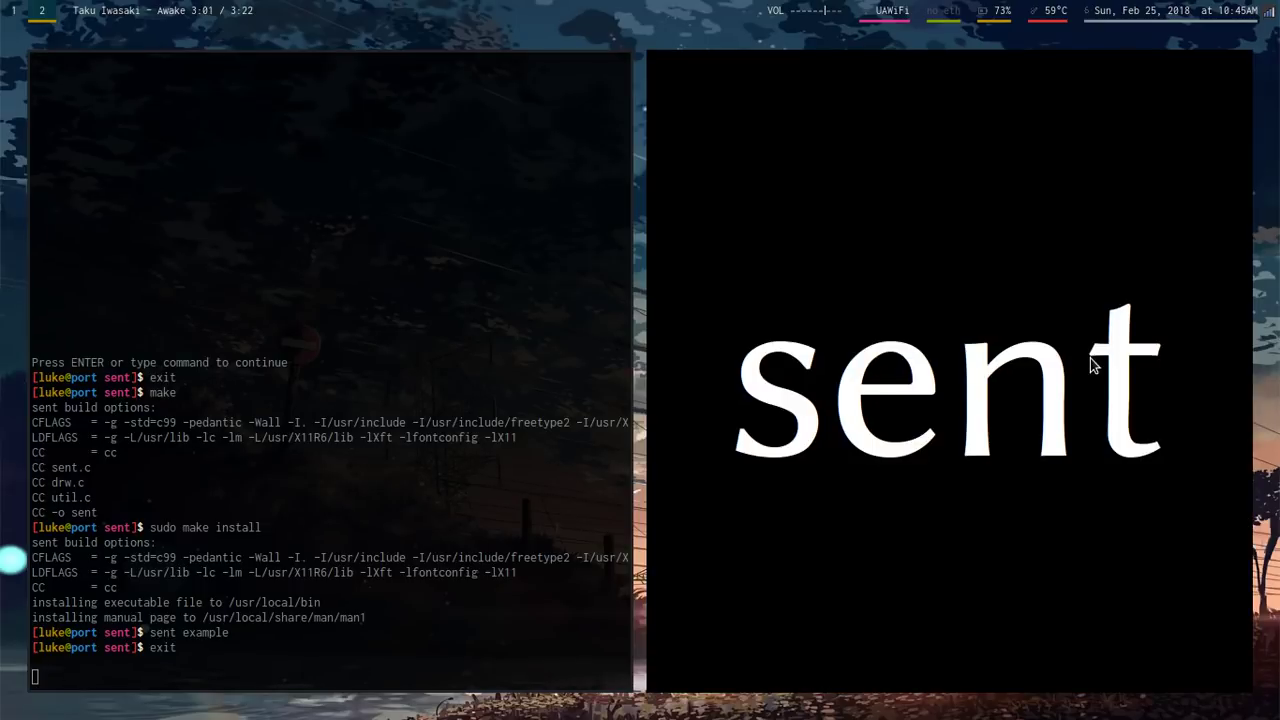
Open the vimrc in a new terminal with cfv, find F8 and highlight the mapping that makes a sent presentation.
key("super+Return")
type("cfv")
key("Return")
key("slash")
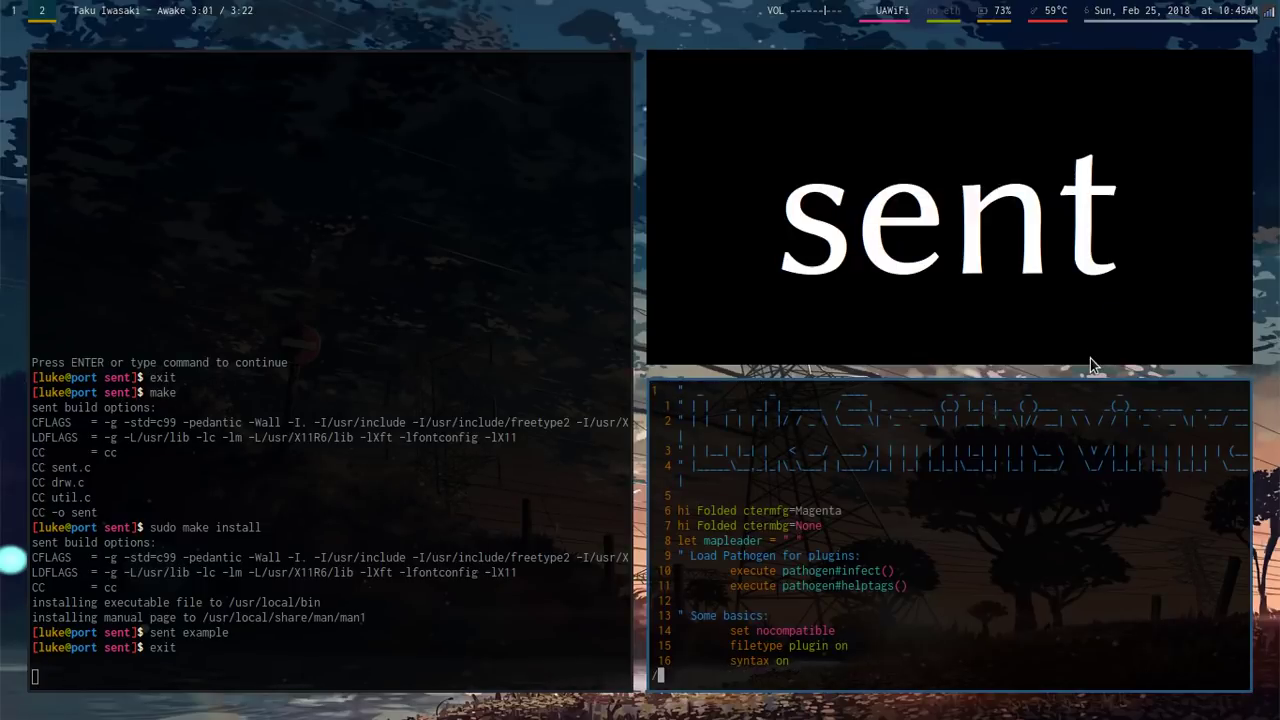
type("F8")
key("Return")
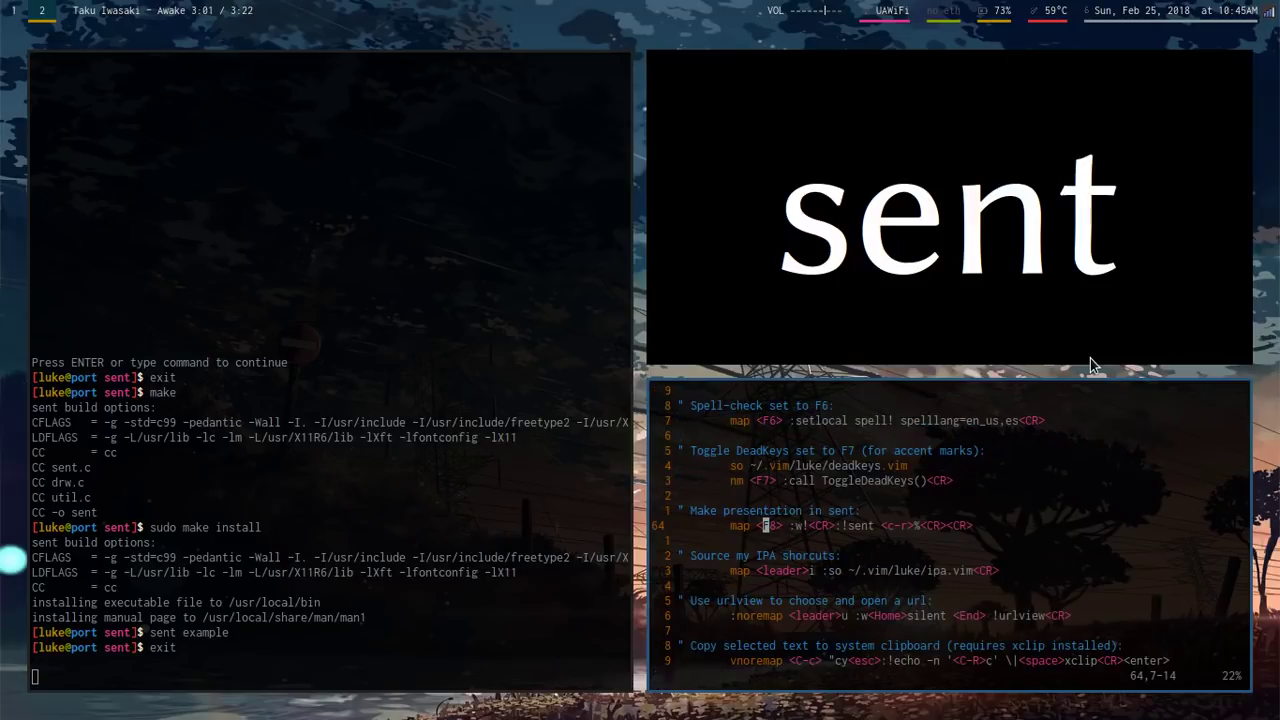
key("shift+v")
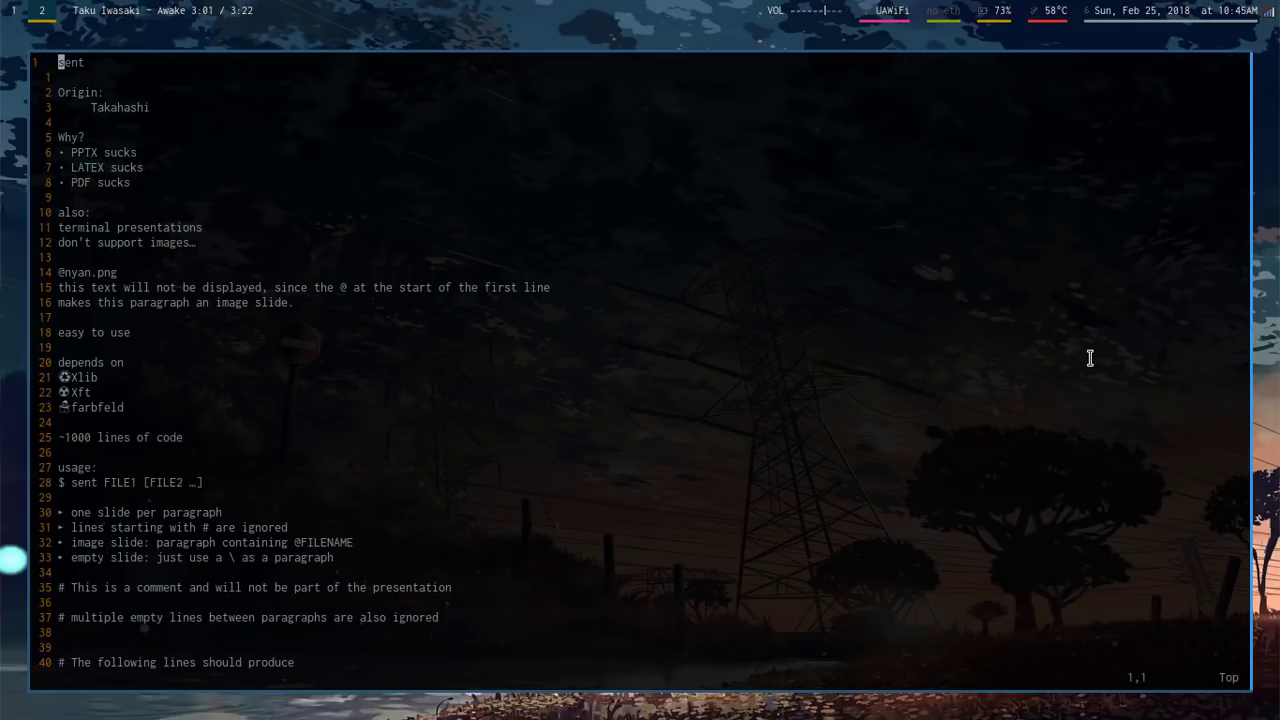
Close the terminal showing the example file and return to the sent web page.
key("super+q")
key("super+1")
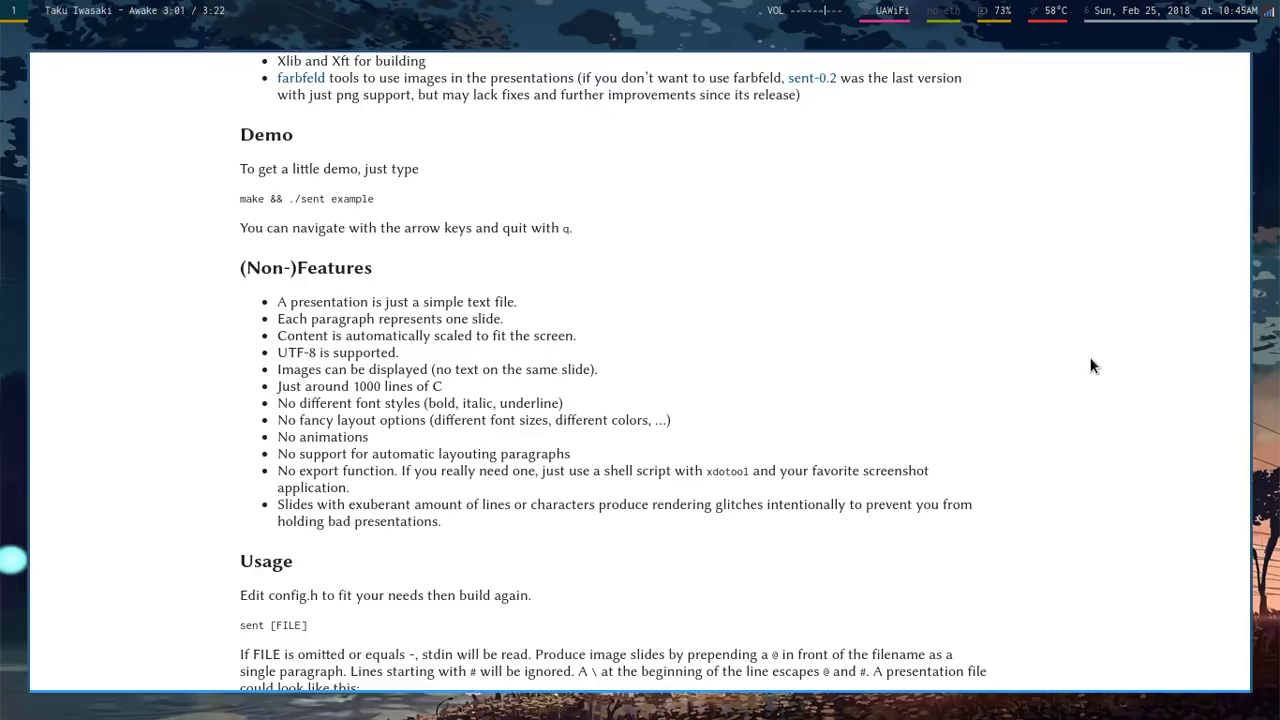